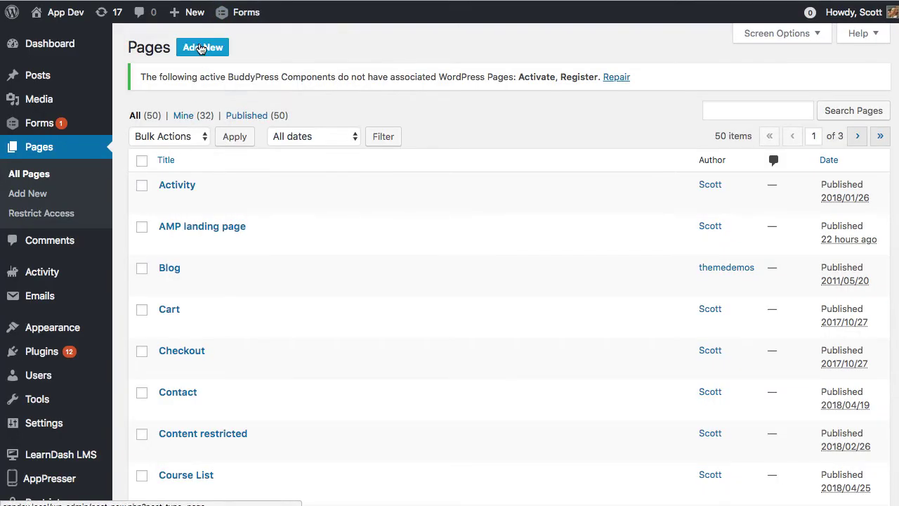
Add a new page titled 'Media Download' so it is kept as a draft
click(200, 48)
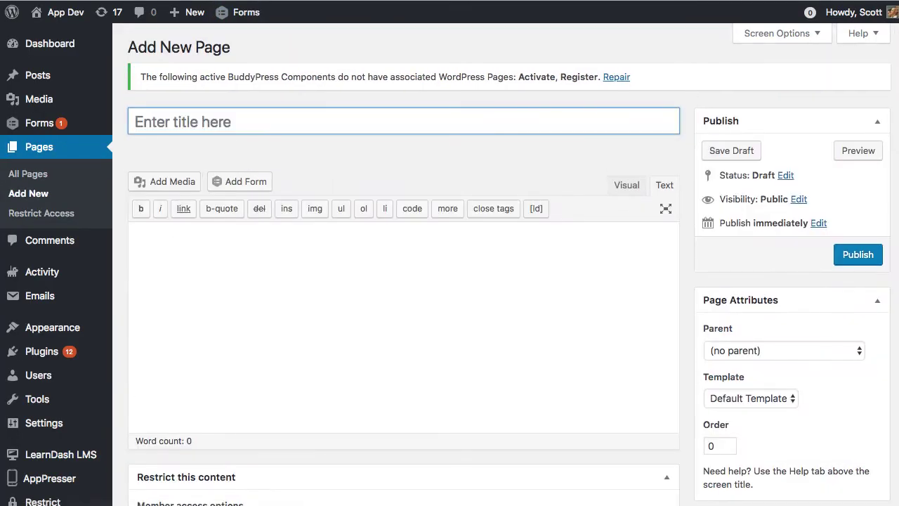
click(274, 121)
text(Media Down)
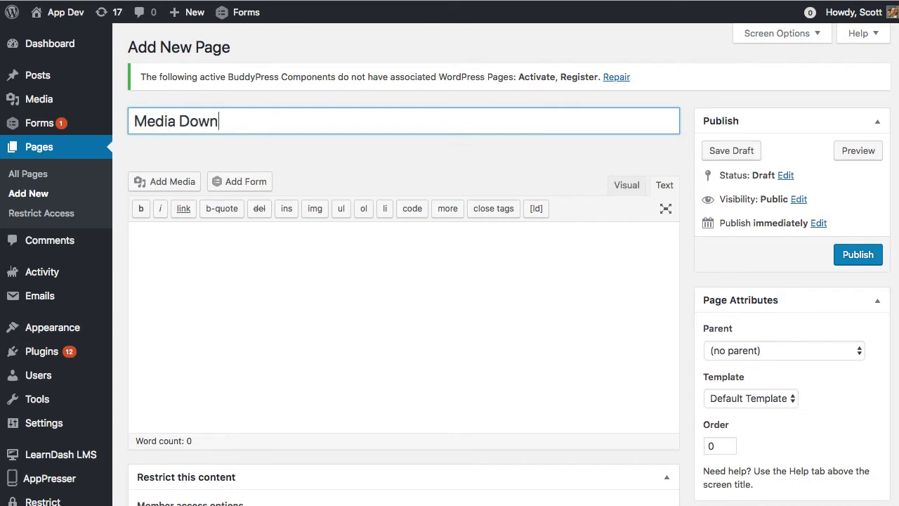
text(load)
key(Tab)
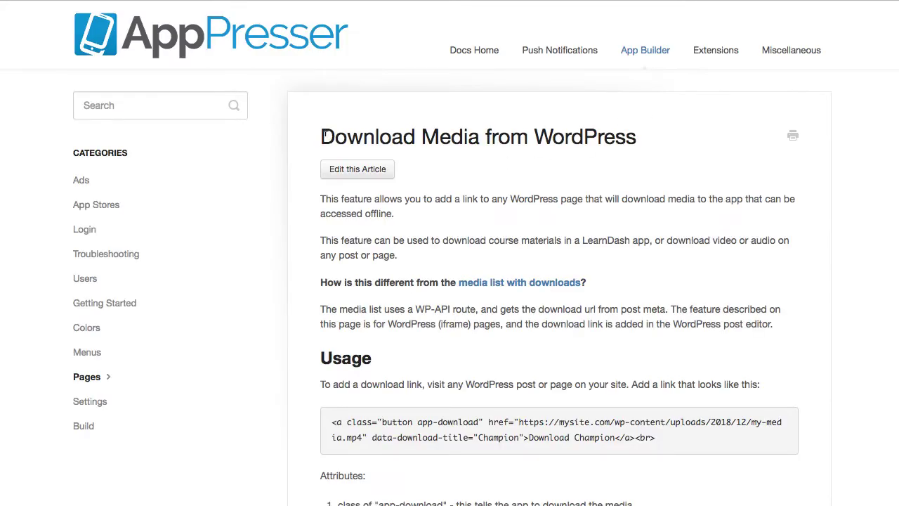
Select the sample app-download link code in the article's Usage section
drag(323, 133, 533, 129)
scroll(412, 215, down, 5)
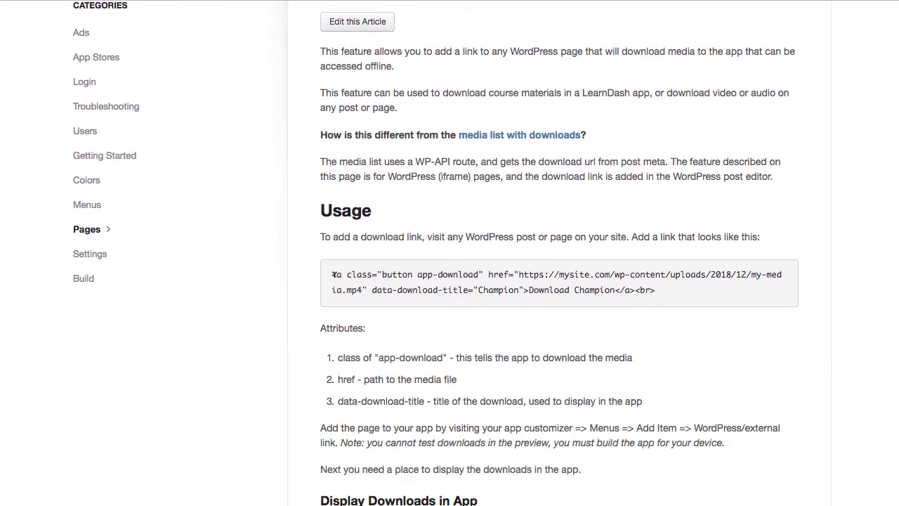
drag(331, 274, 634, 283)
key(ctrl+c)
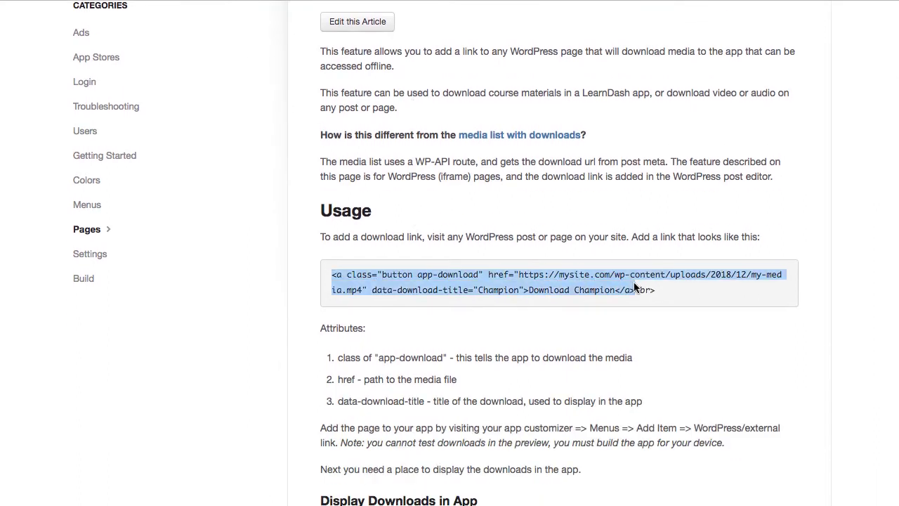
Paste the copied download-link code into the Media Download page content
key(ctrl+Tab)
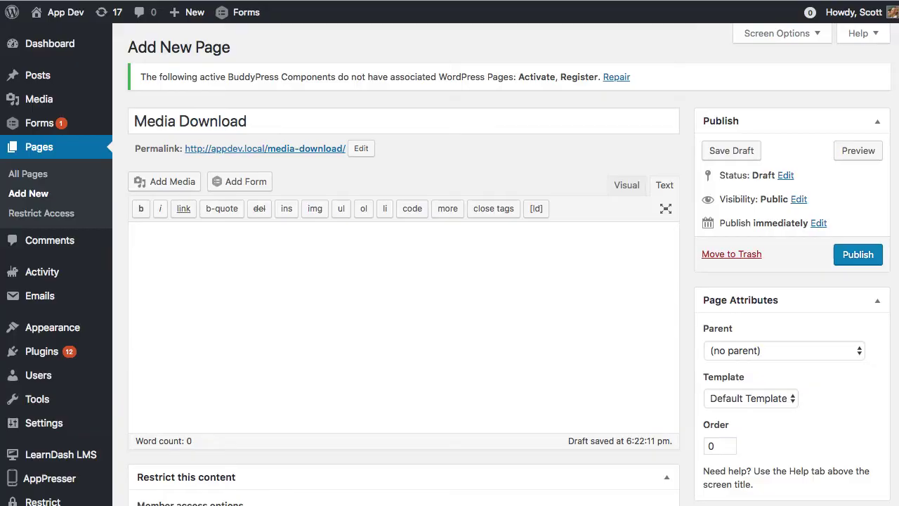
click(199, 340)
key(ctrl+v)
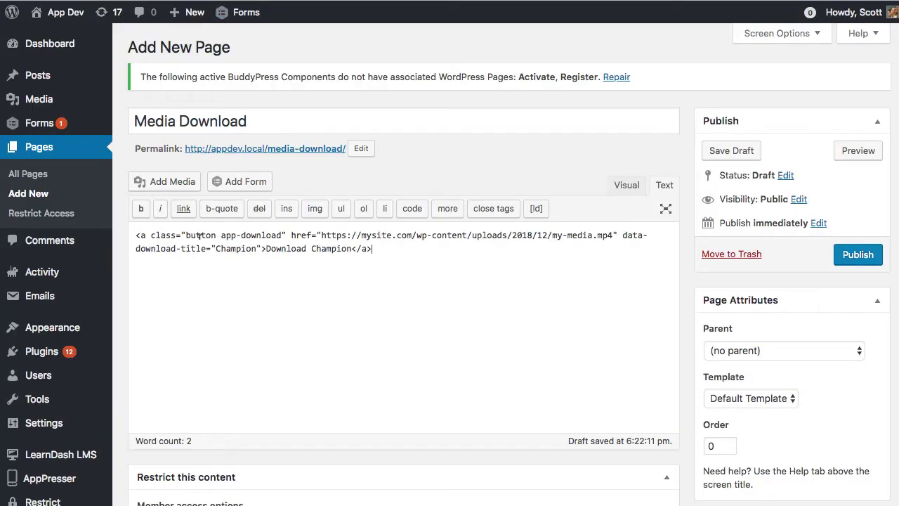
Review the pasted code's button app-download class and 'Champion' download title attributes
double_click(141, 235)
drag(222, 234, 283, 233)
click(211, 235)
double_click(209, 235)
click(224, 235)
drag(221, 235, 205, 248)
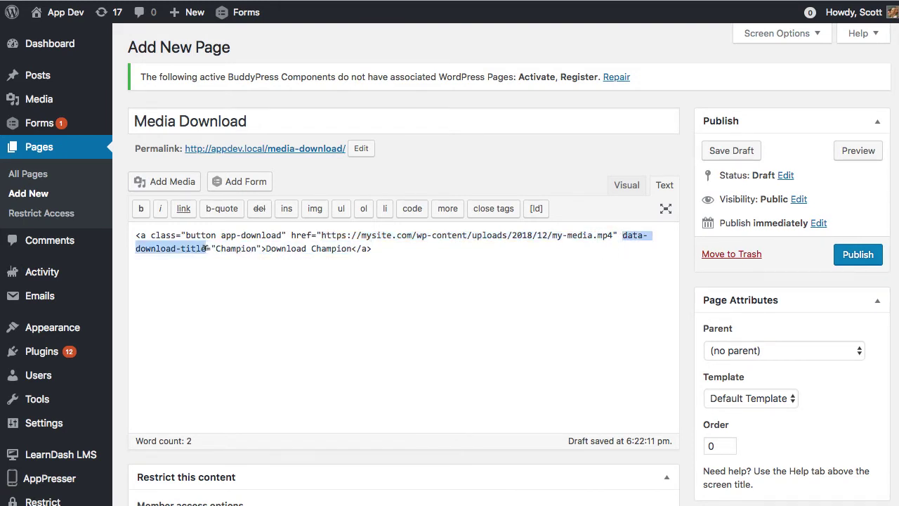
double_click(228, 248)
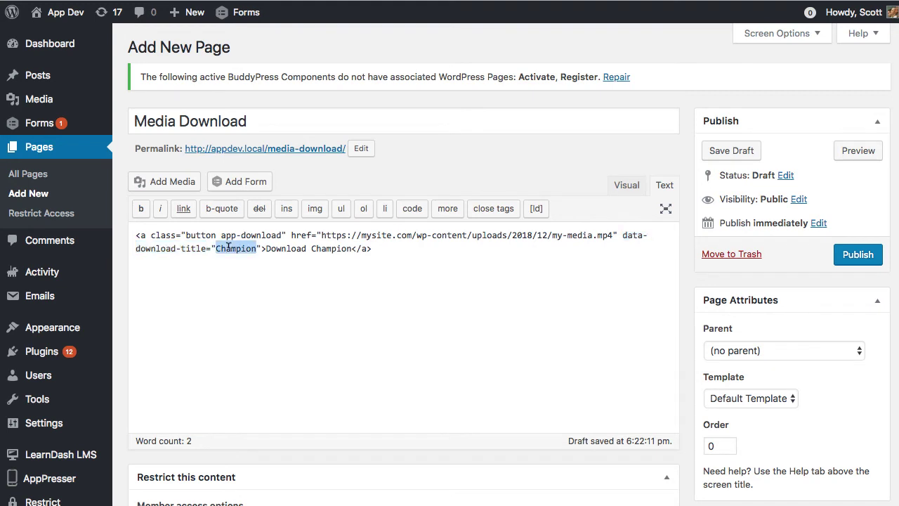
click(189, 236)
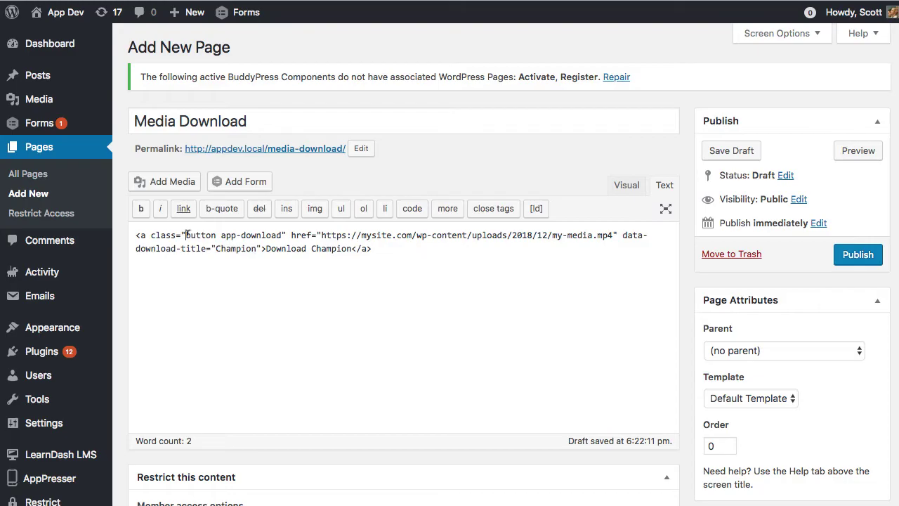
Copy the ap3-church-app.mov URL from the Media Library, then close the library
click(174, 180)
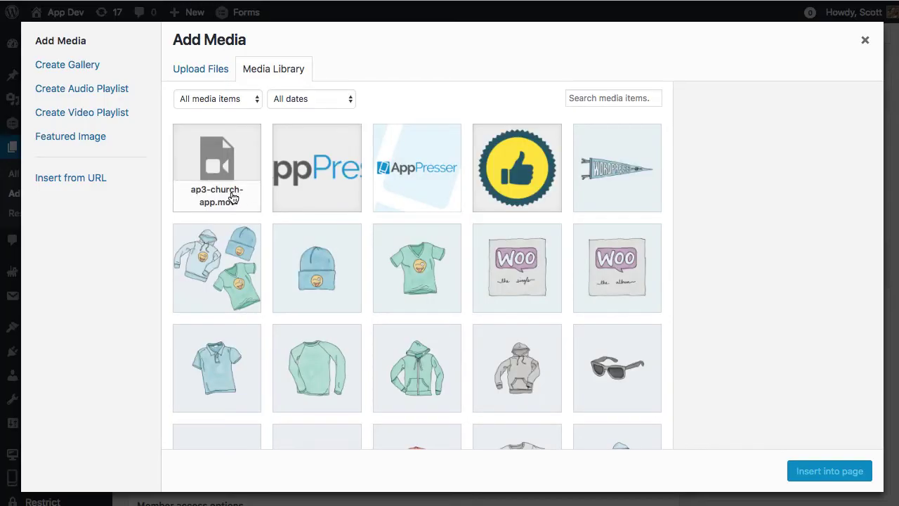
click(224, 165)
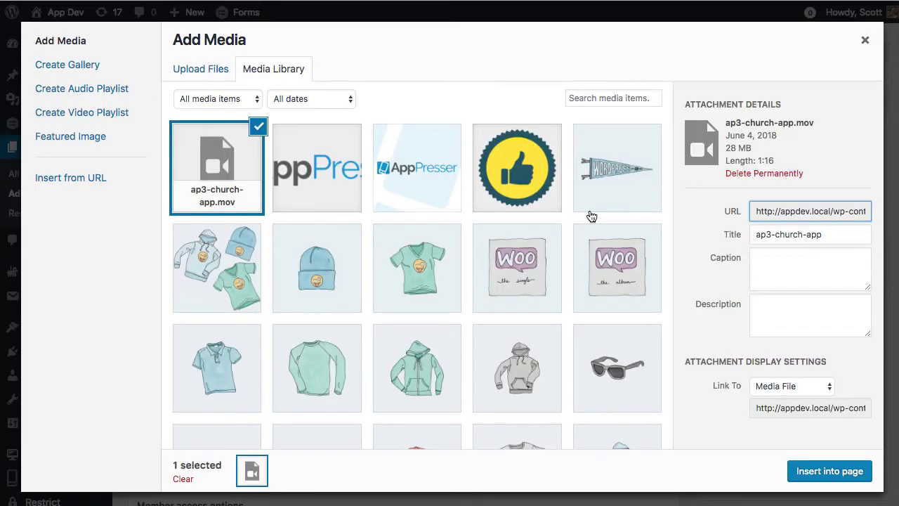
click(784, 211)
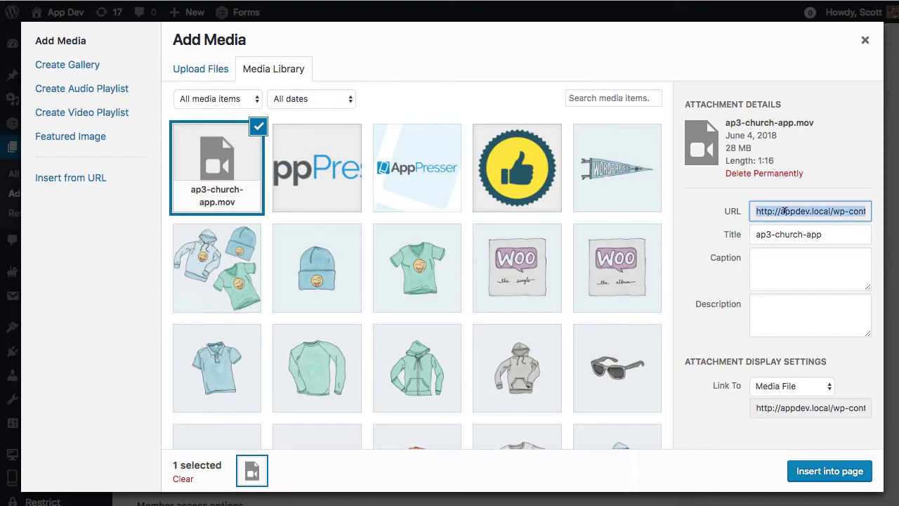
click(866, 40)
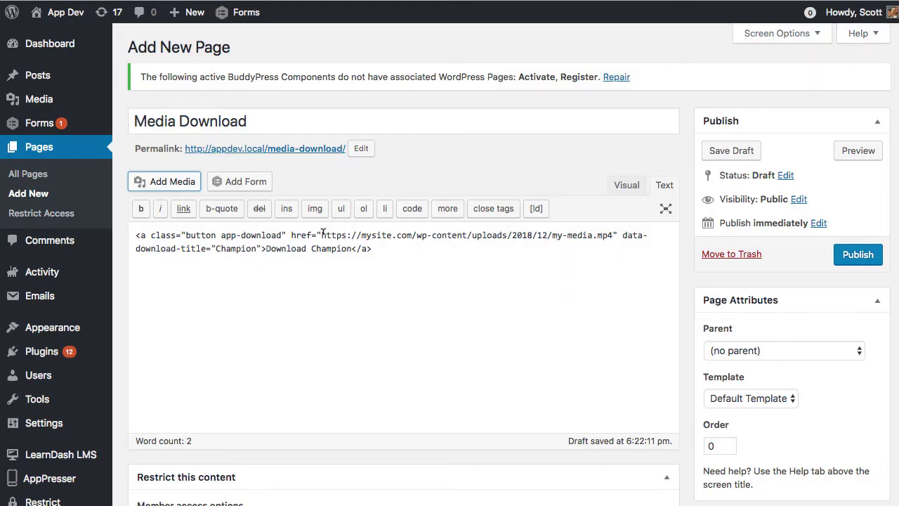
Replace the placeholder mysite.com address with the video URL and retitle 'Champion' to 'Church'
drag(323, 234, 613, 234)
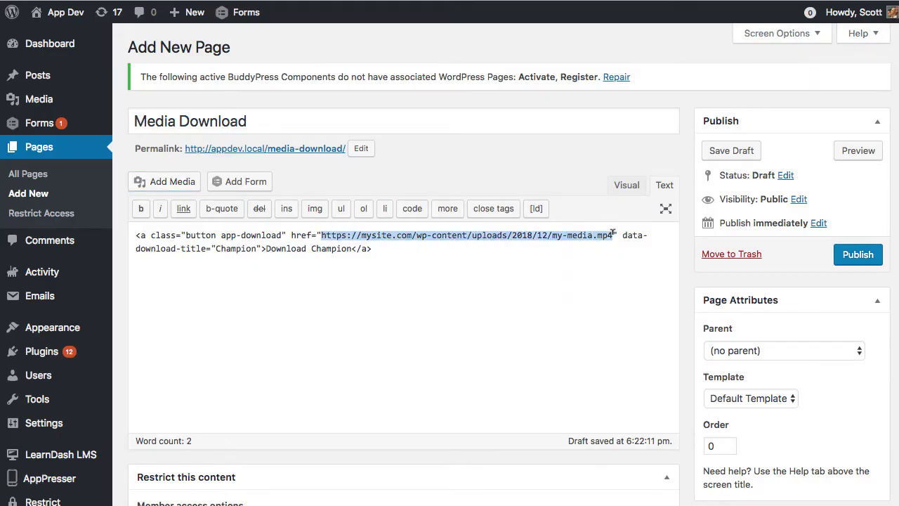
text(http://appdev.local/wp-content/uploads/2018/06/ap3-church-app.mov)
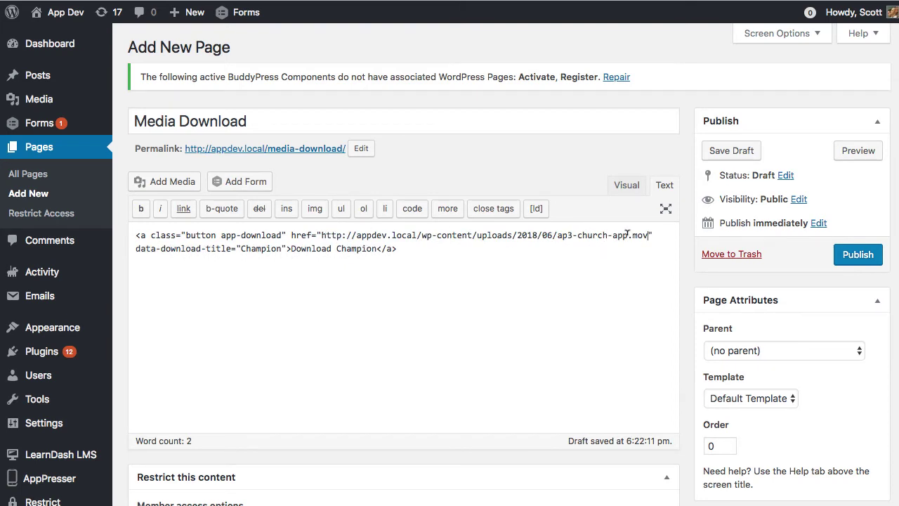
double_click(258, 249)
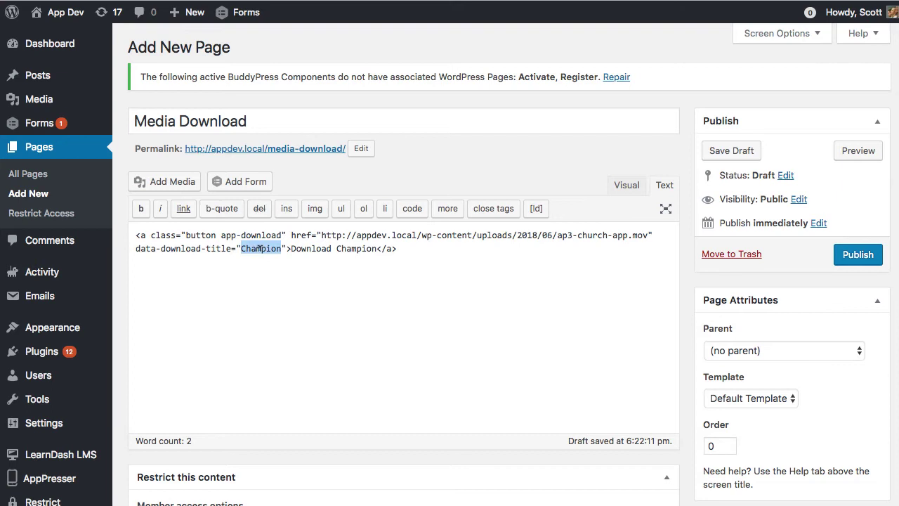
text(Church)
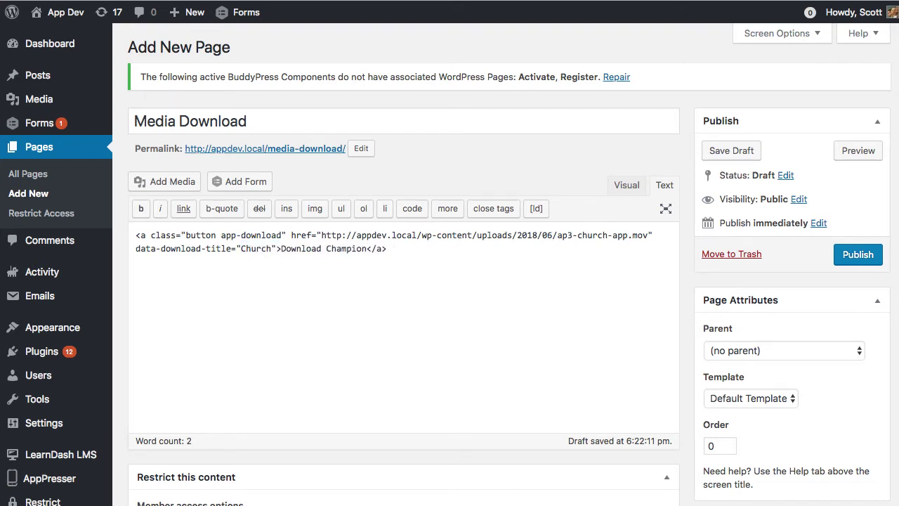
Change the link text to 'Download Church Movie to your device' and publish the page
double_click(344, 249)
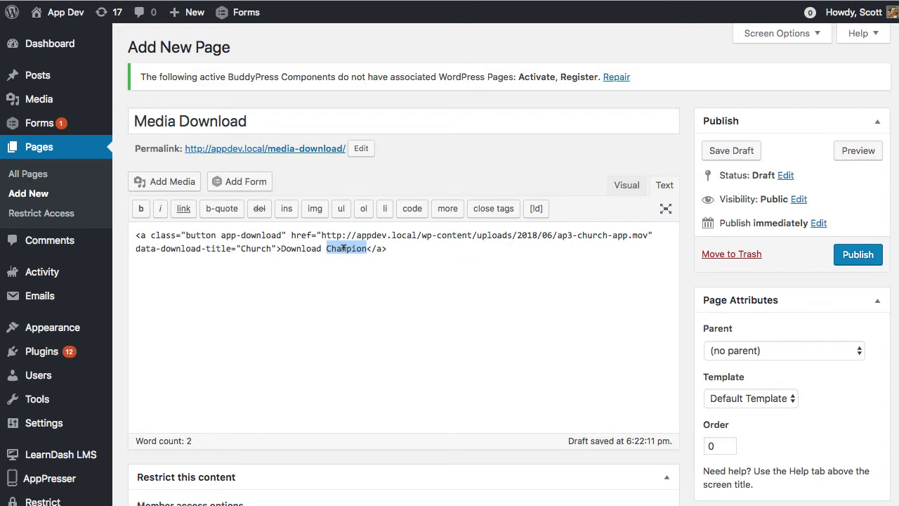
text(Churc)
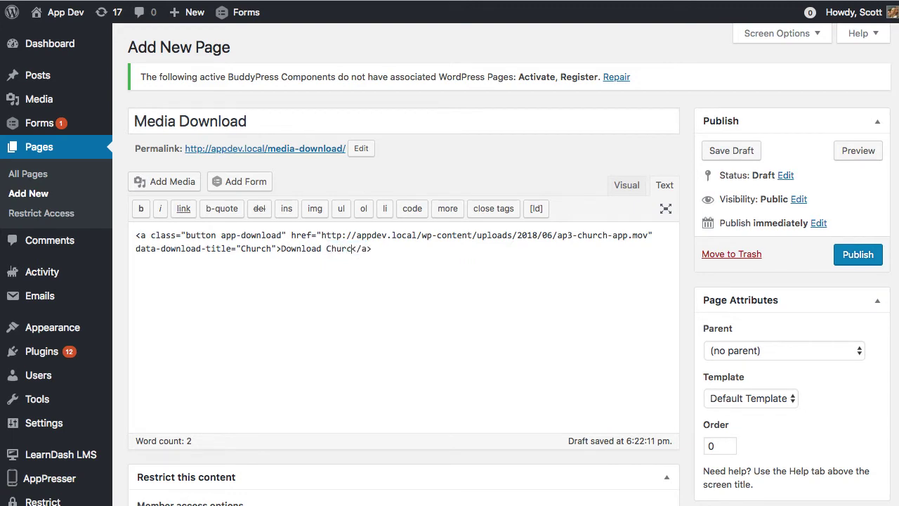
text(h Movie to your )
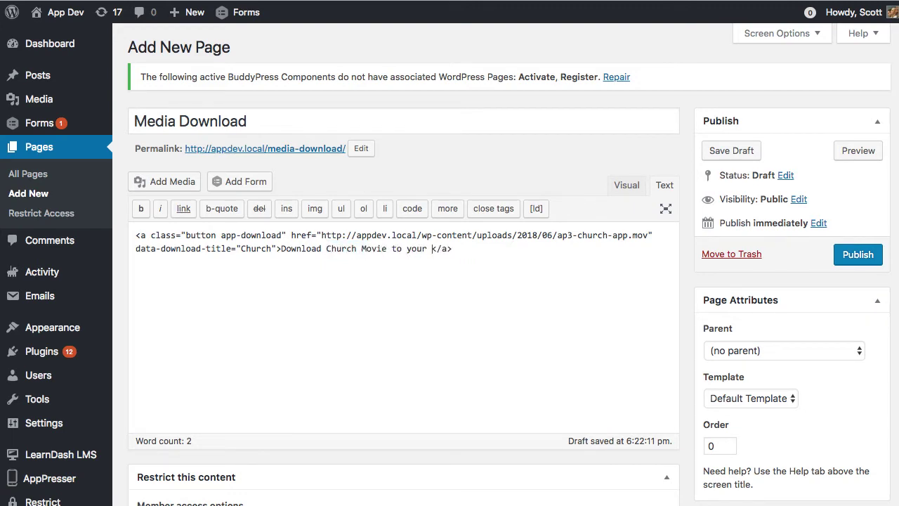
text(device)
click(281, 248)
click(860, 254)
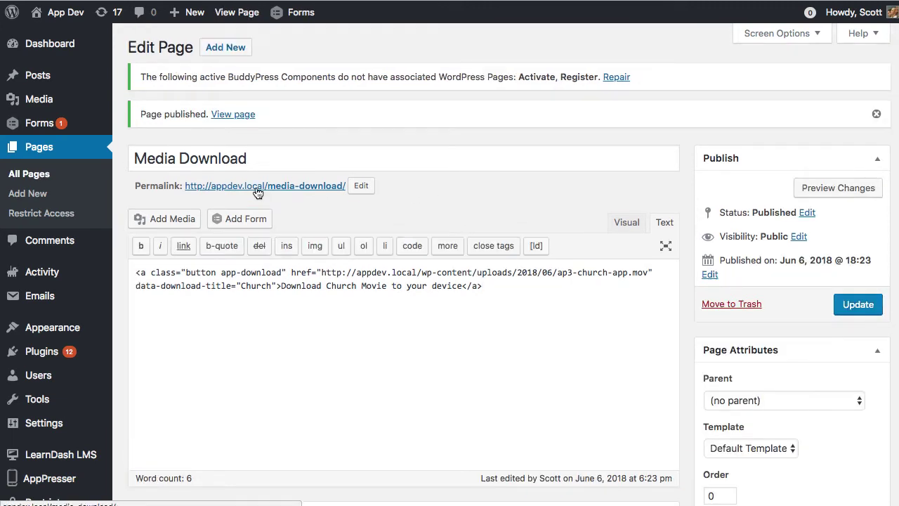
Select the page's permalink and open the Members Menu's list of items to add
drag(182, 186, 346, 185)
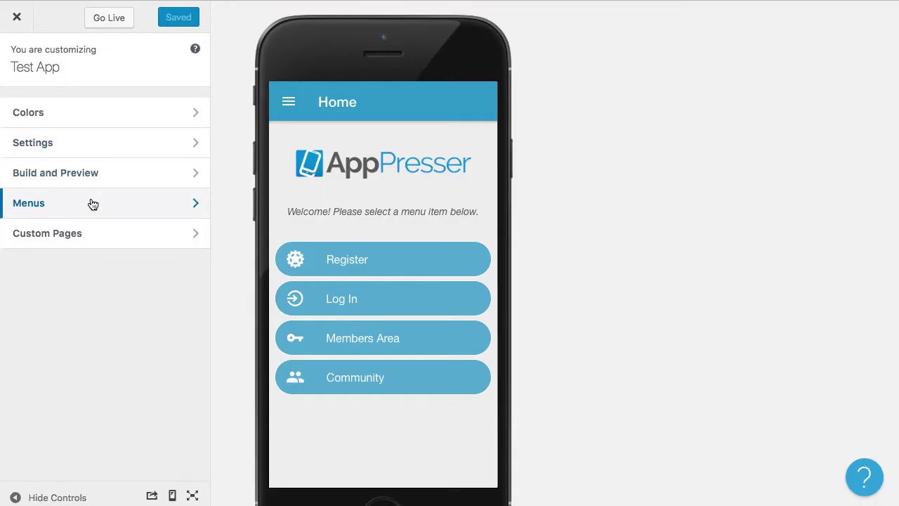
click(92, 204)
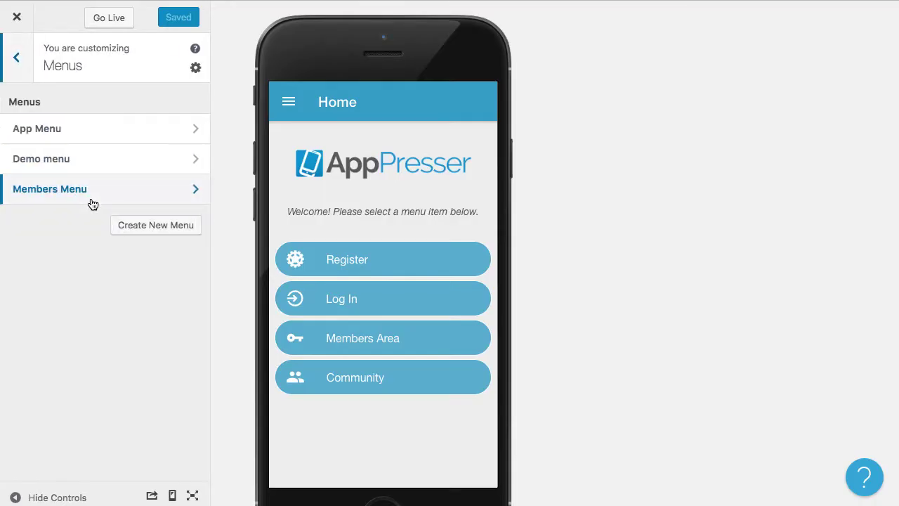
click(92, 201)
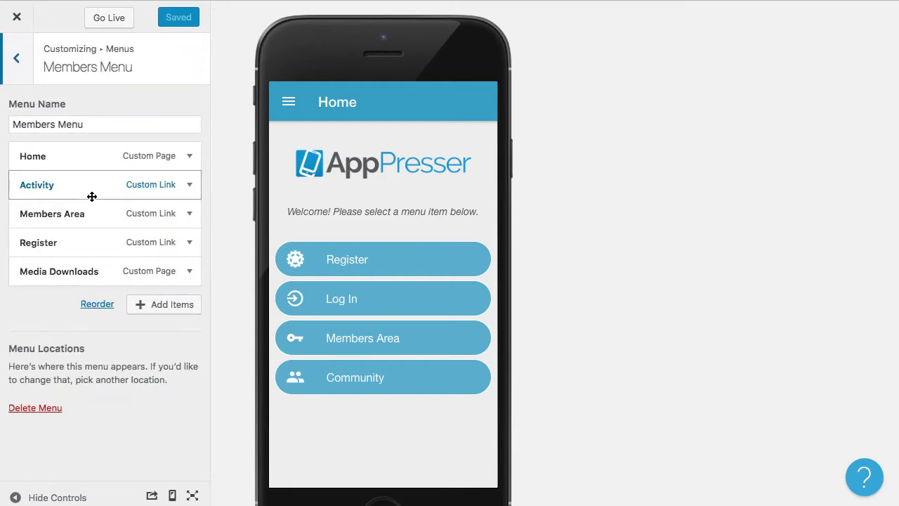
click(164, 305)
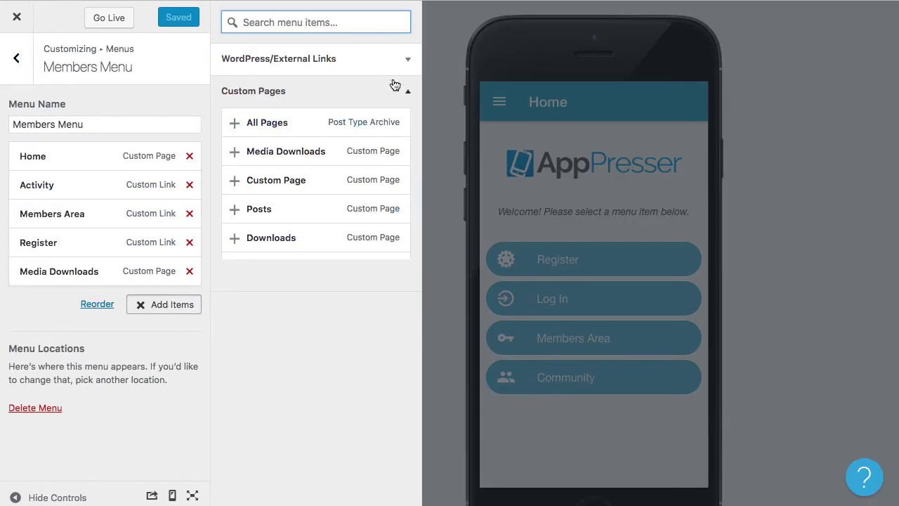
Add an external link to the https media-download page, labelled 'Media Download', to the menu
click(407, 62)
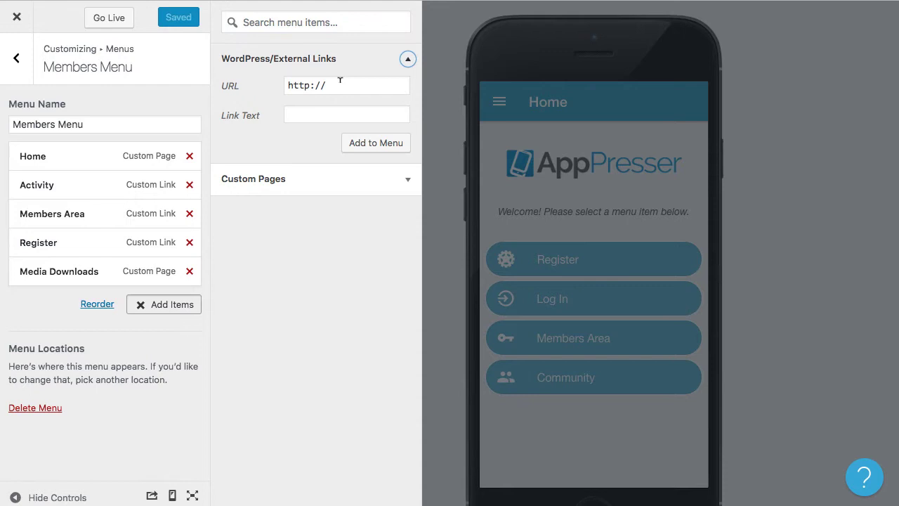
drag(342, 80, 237, 92)
key(super+v)
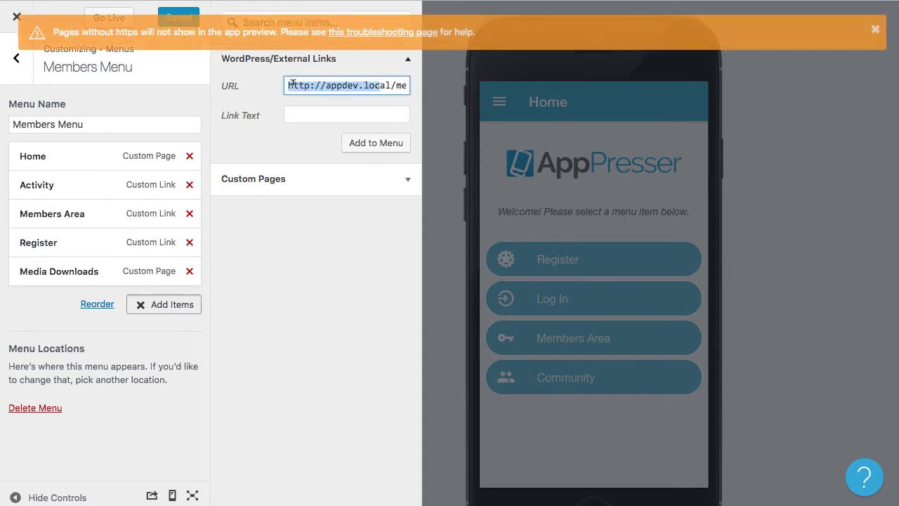
click(314, 85)
text(s)
click(312, 112)
text(M)
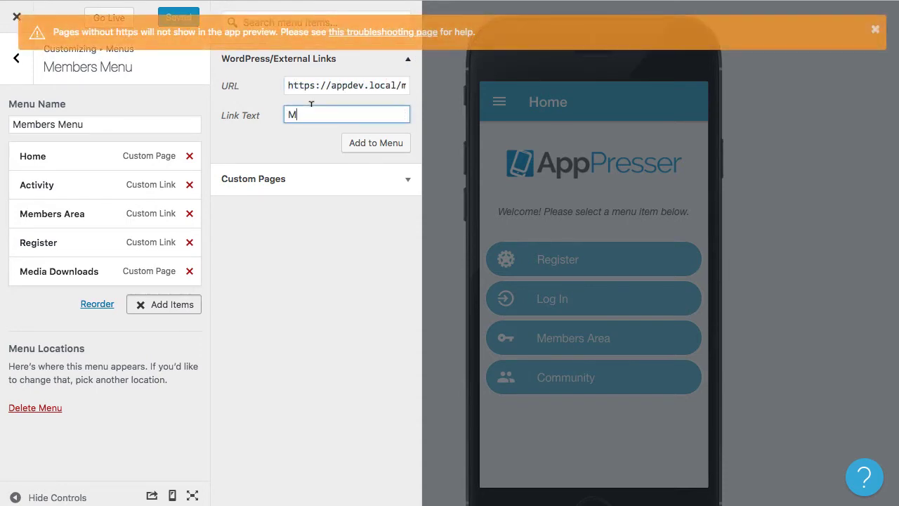
text(edia Download)
click(366, 144)
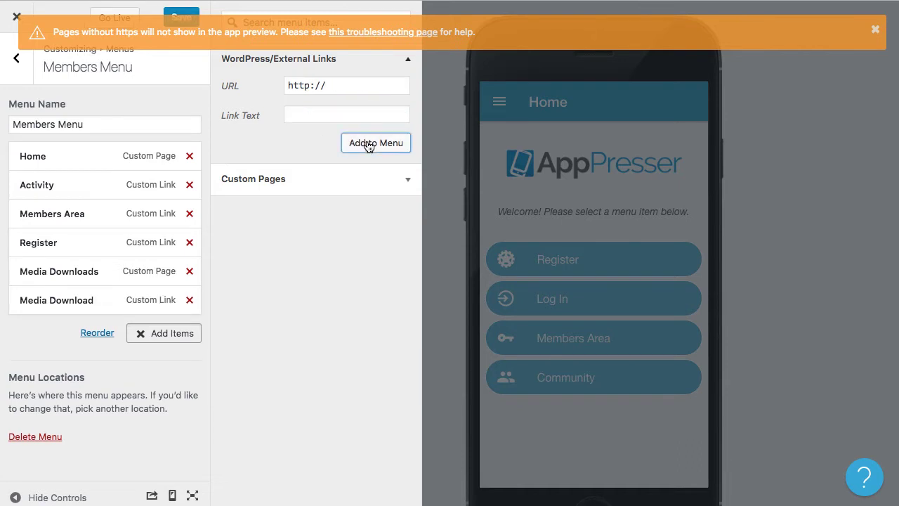
Give the new menu item the 'download' icon class
click(79, 303)
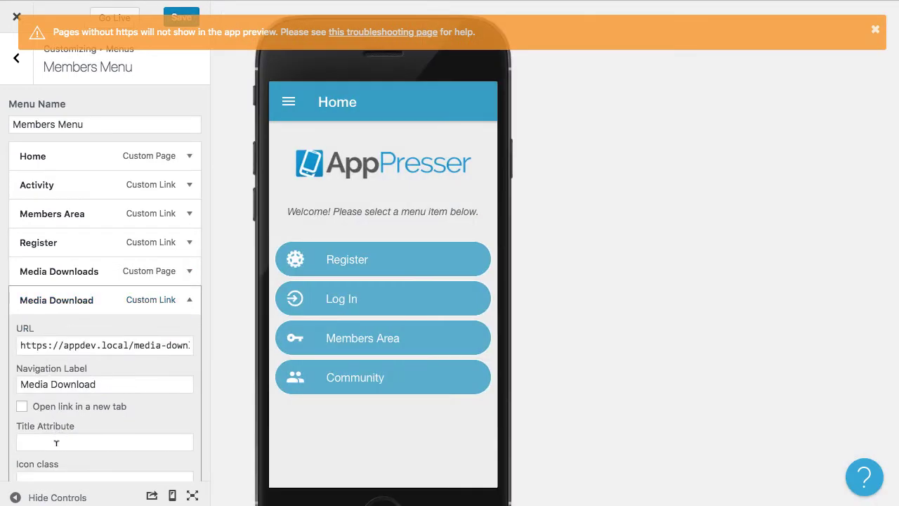
click(57, 441)
scroll(54, 450, down, 4)
click(61, 330)
text(download)
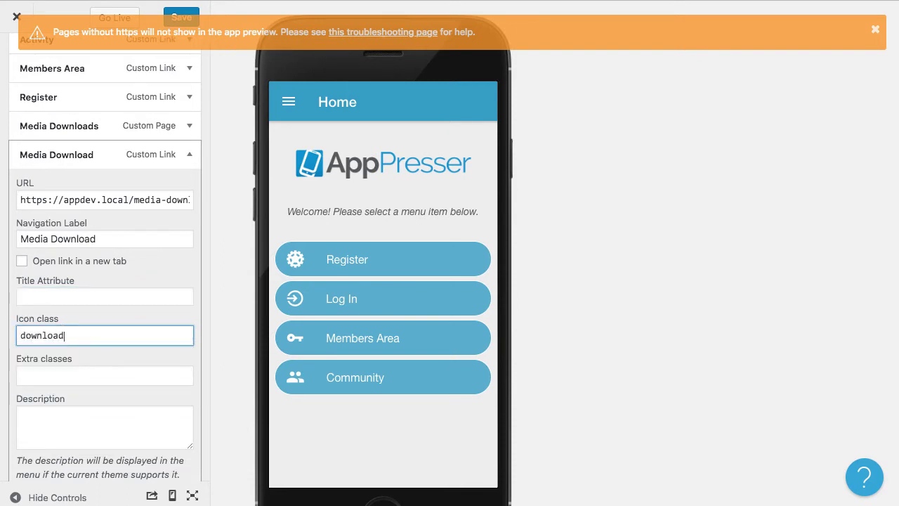
scroll(105, 281, up, 4)
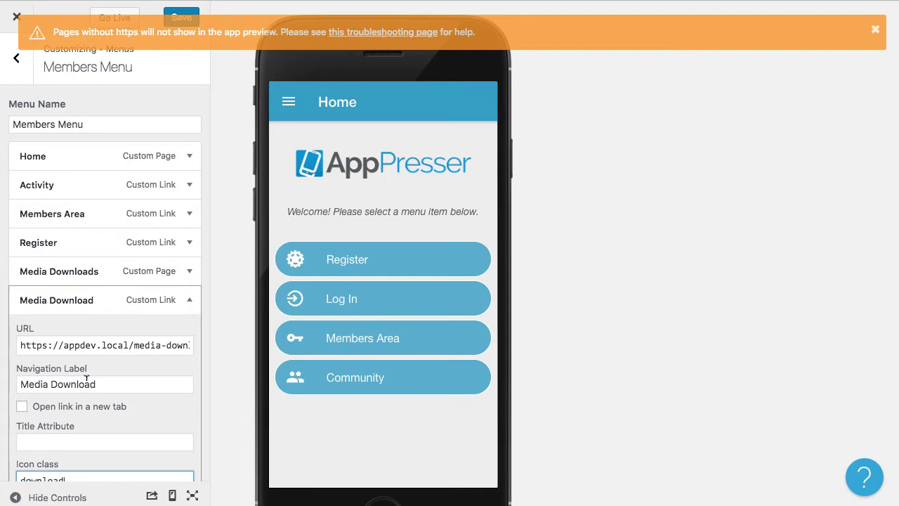
scroll(86, 351, down, 2)
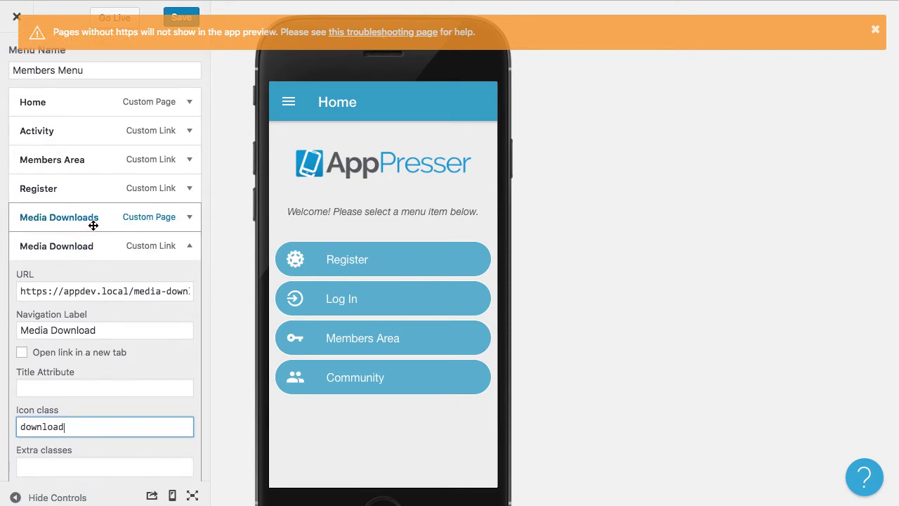
Rename the navigation label to 'Download from WP', save, and open the app's menu drawer
click(103, 329)
drag(104, 329, 16, 329)
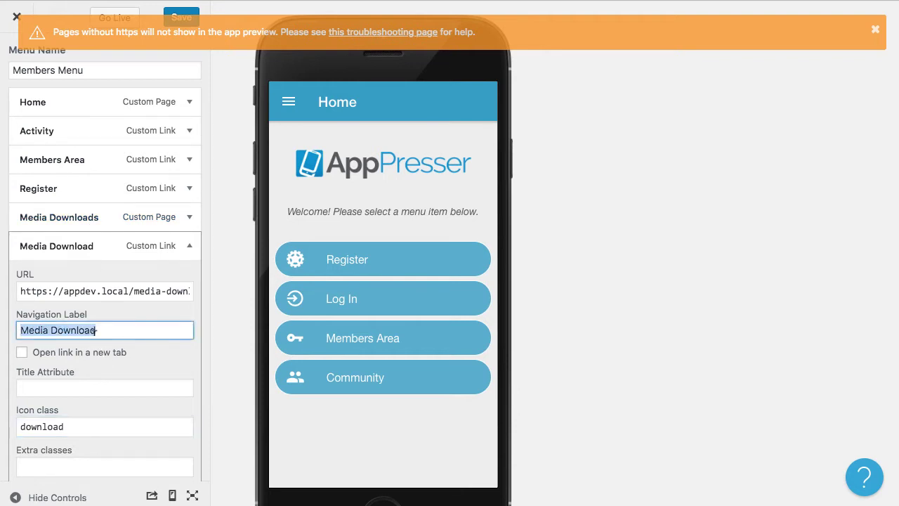
text(Download from WP)
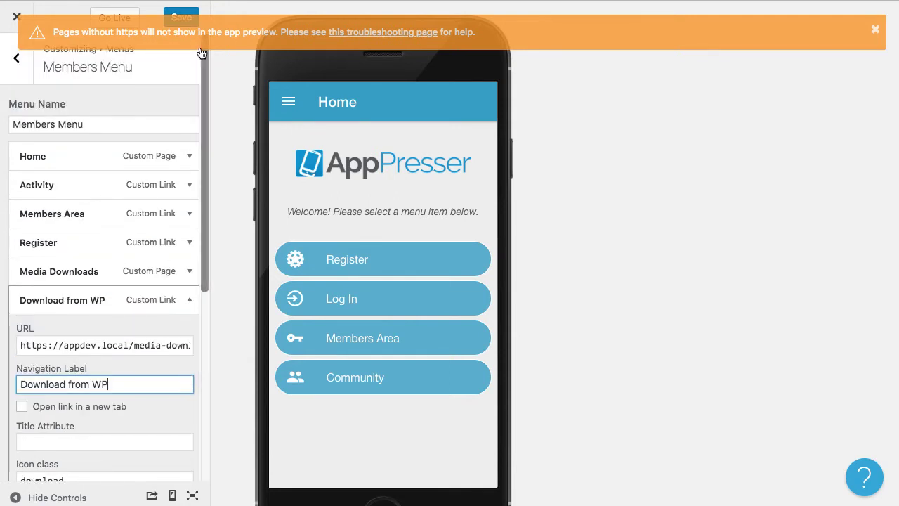
click(179, 18)
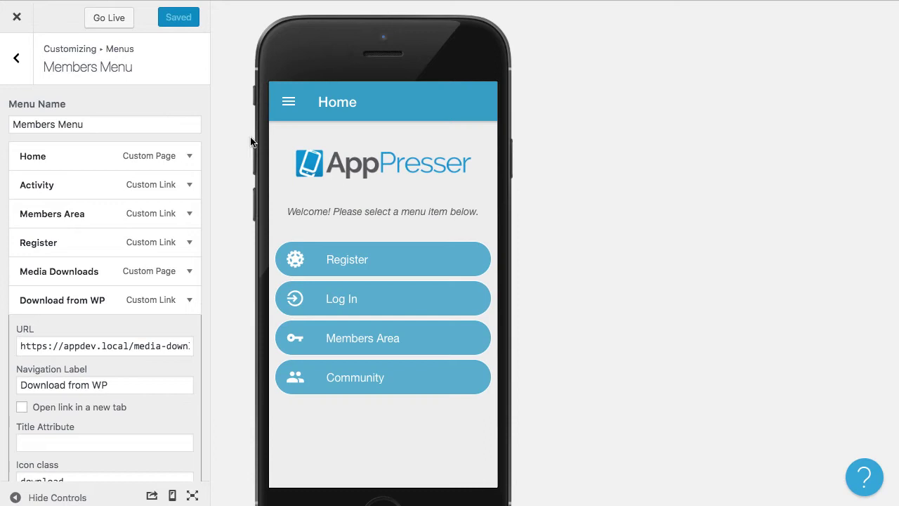
click(288, 103)
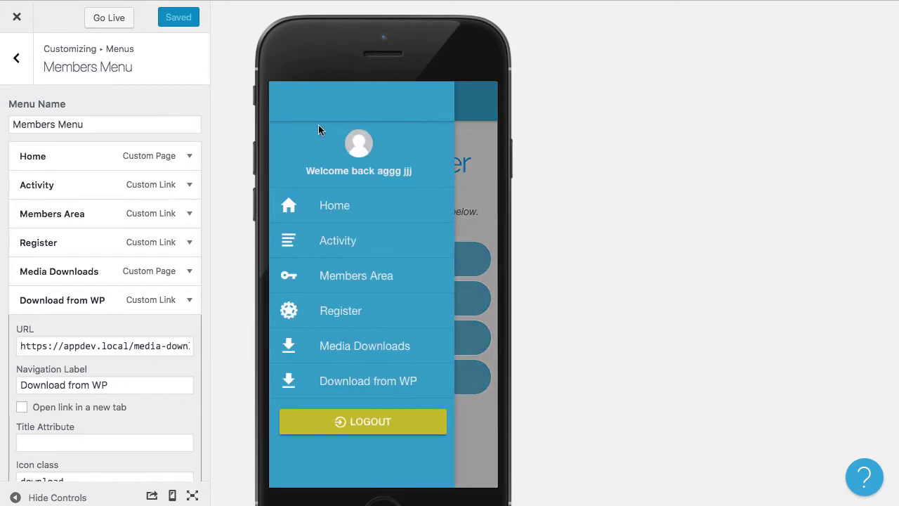
Remove 'Church Movie' from the link text, update the page, and reload the app preview
click(340, 384)
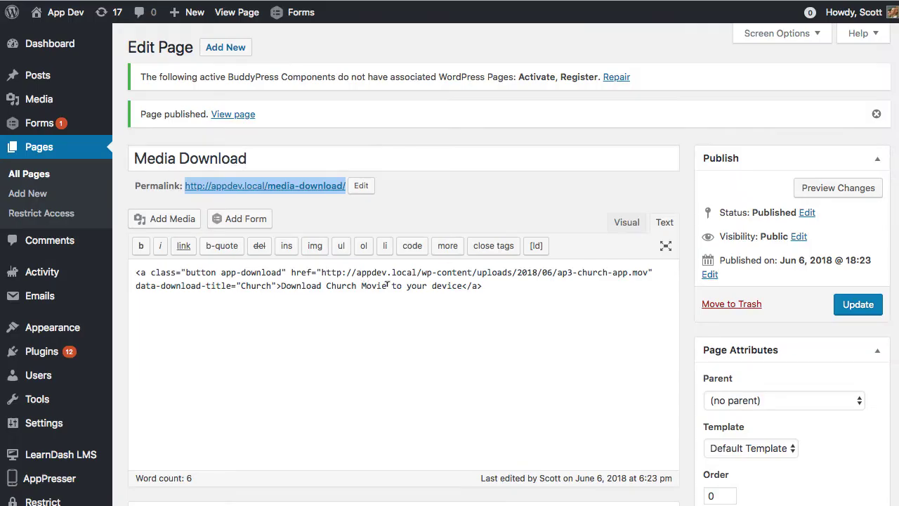
drag(387, 283, 322, 283)
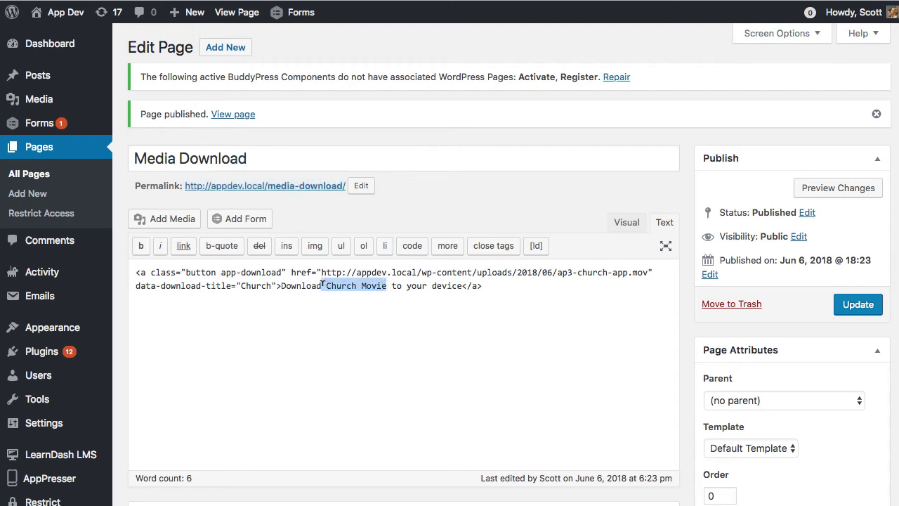
key(BackSpace)
click(858, 305)
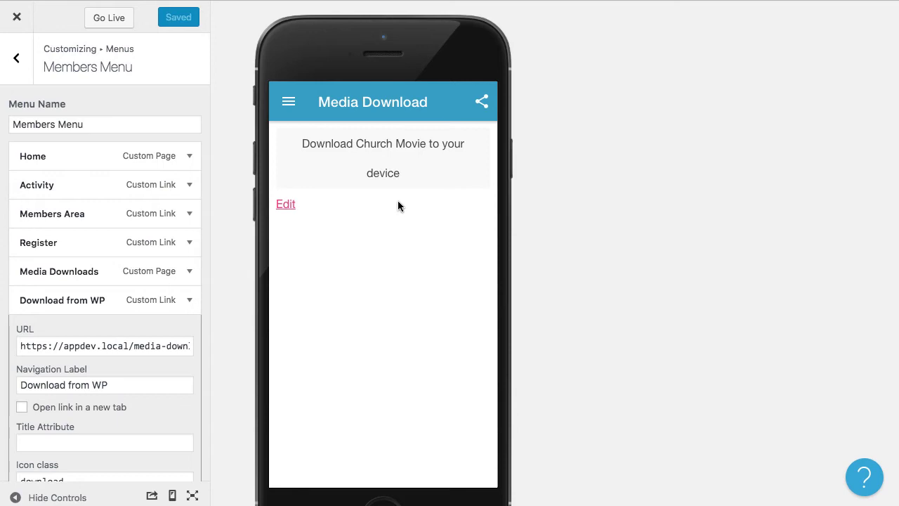
right_click(375, 251)
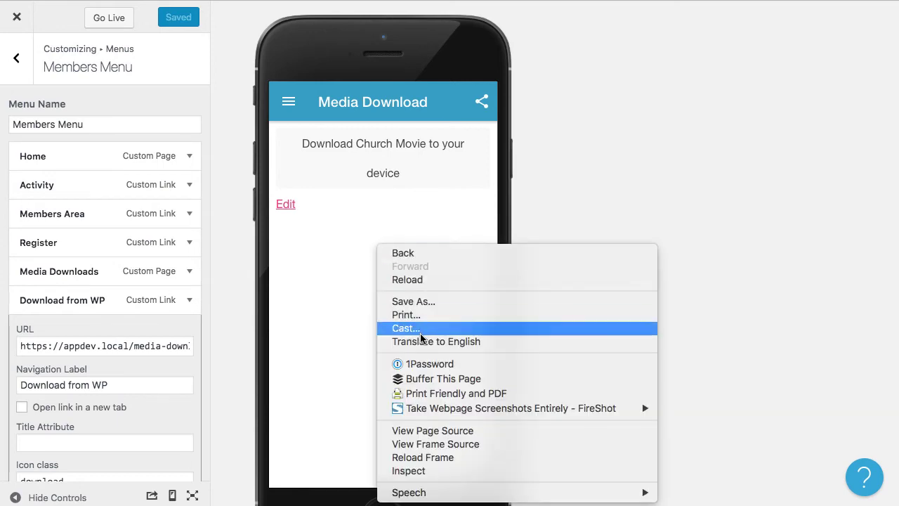
click(437, 458)
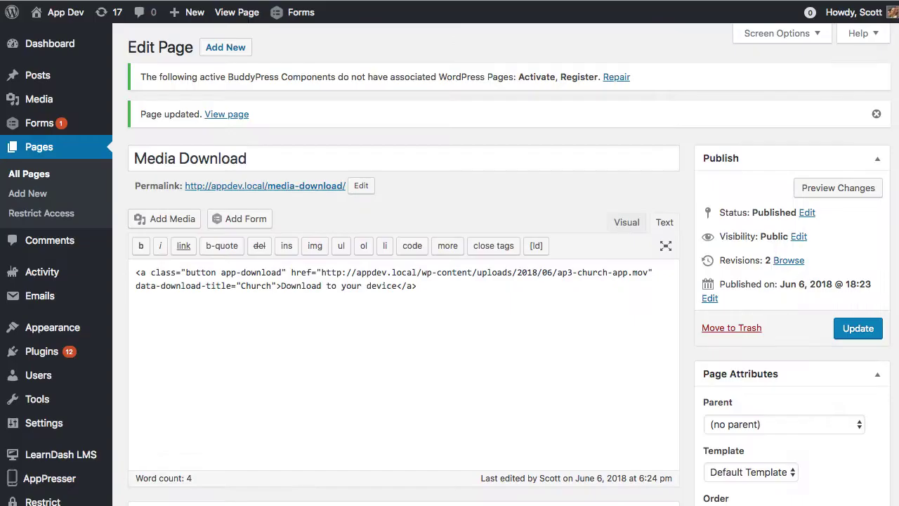
Insert blank lines above the link code
click(136, 271)
key(Return)
key(Return)
key(Up)
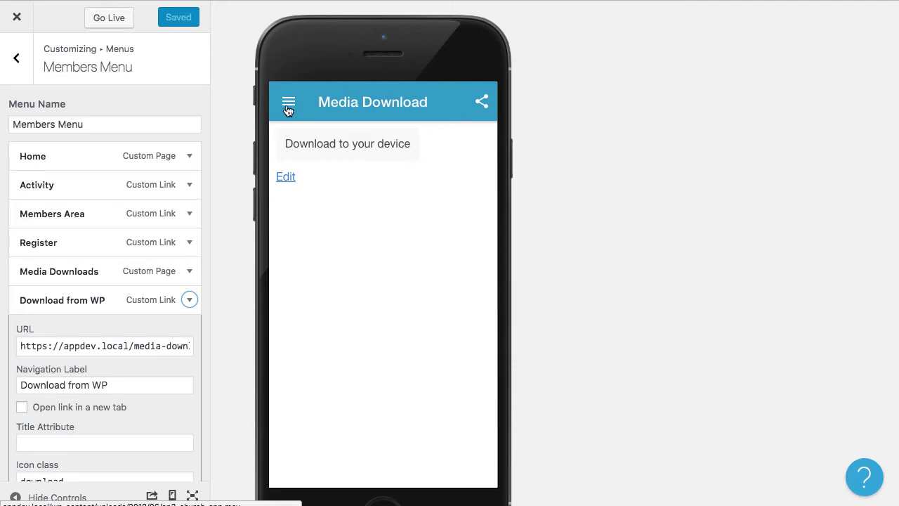
Leave the Members Menu and start a new custom page from the custom pages list
click(189, 299)
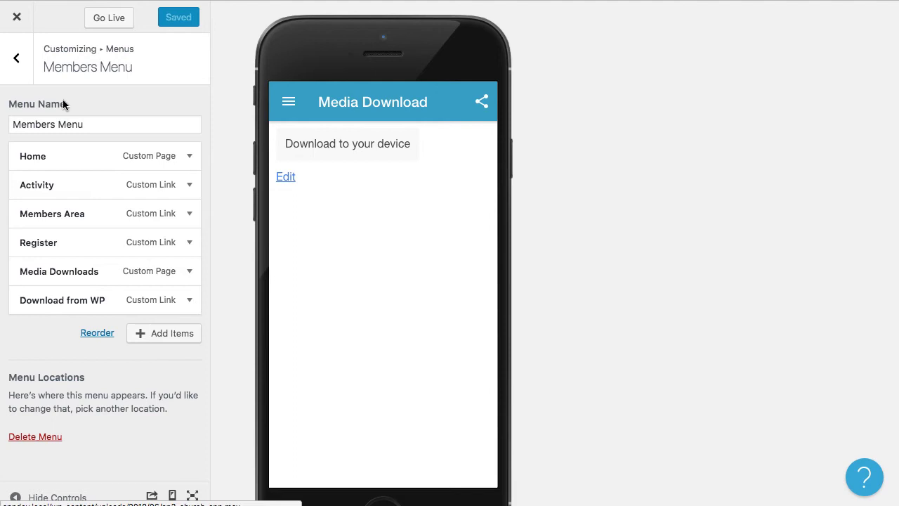
click(18, 62)
click(21, 64)
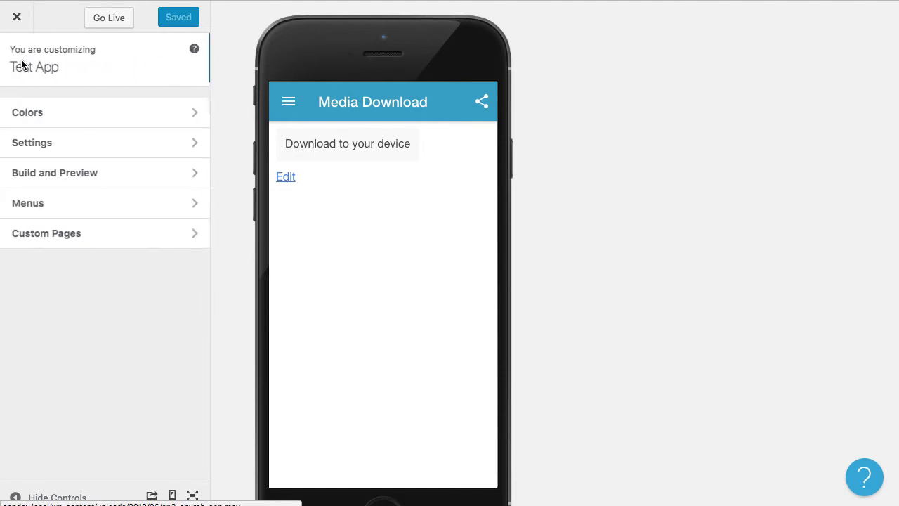
click(94, 234)
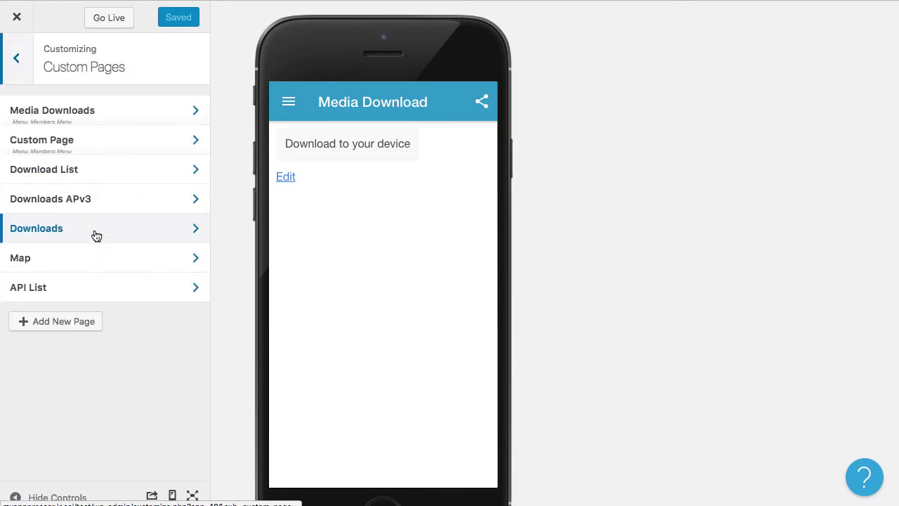
click(58, 323)
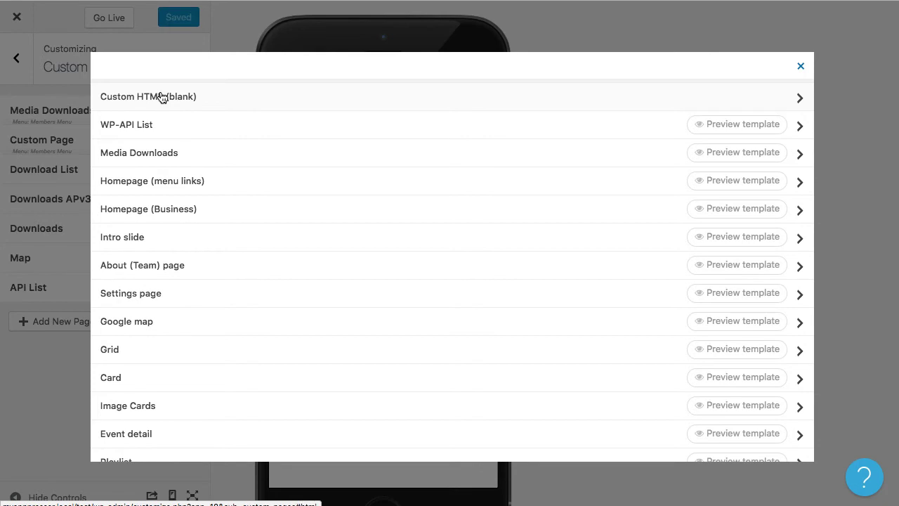
Choose the blank Custom HTML template and title the page 'Downloads'
click(161, 97)
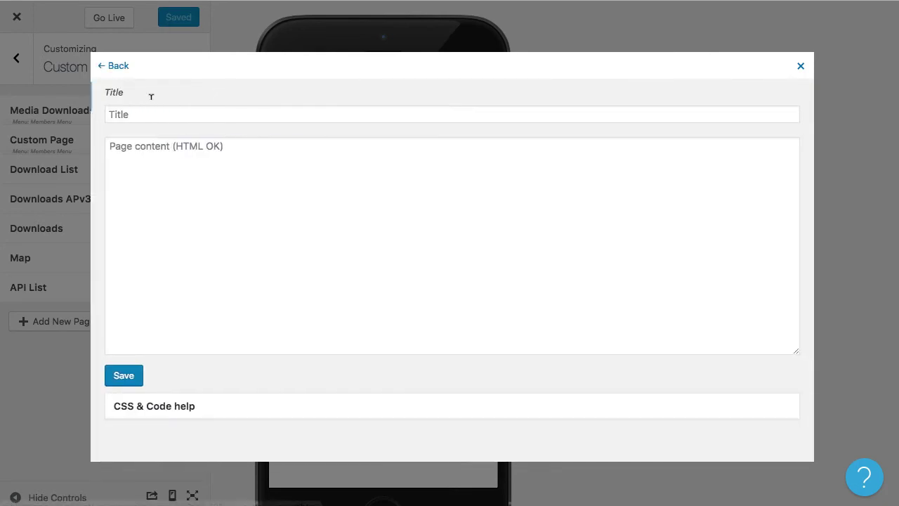
text(V)
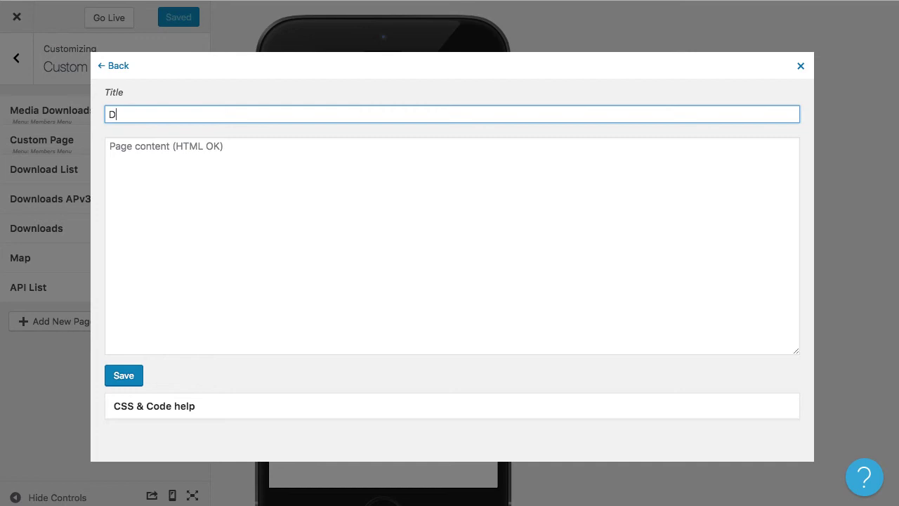
text(i)
key(BackSpace)
key(BackSpace)
text(Downloads)
key(Tab)
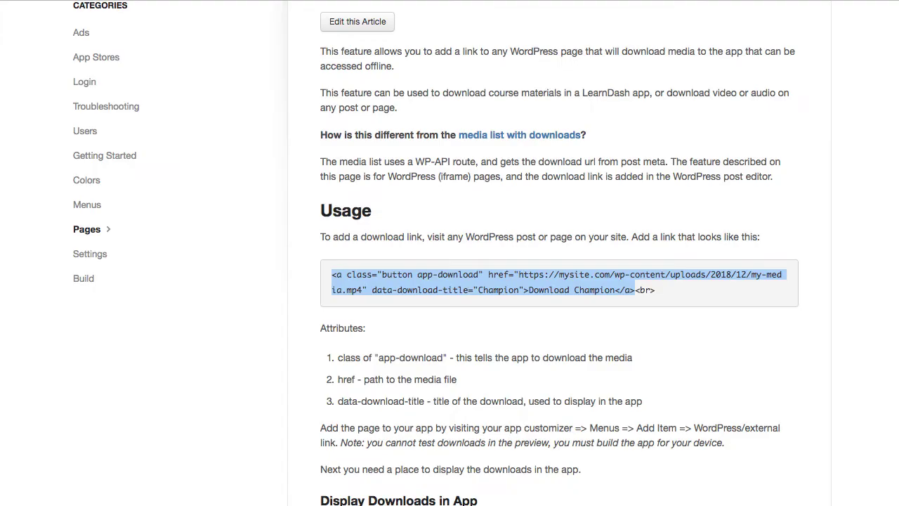
Select the four lines of showDownloads ion-item code under Display Downloads in App
scroll(366, 204, down, 8)
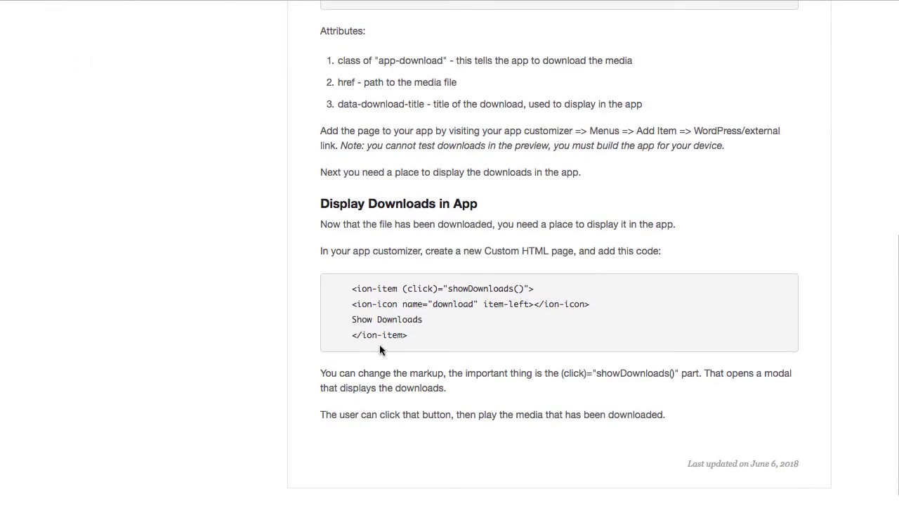
drag(410, 335, 349, 288)
key(super+c)
scroll(349, 288, up, 3)
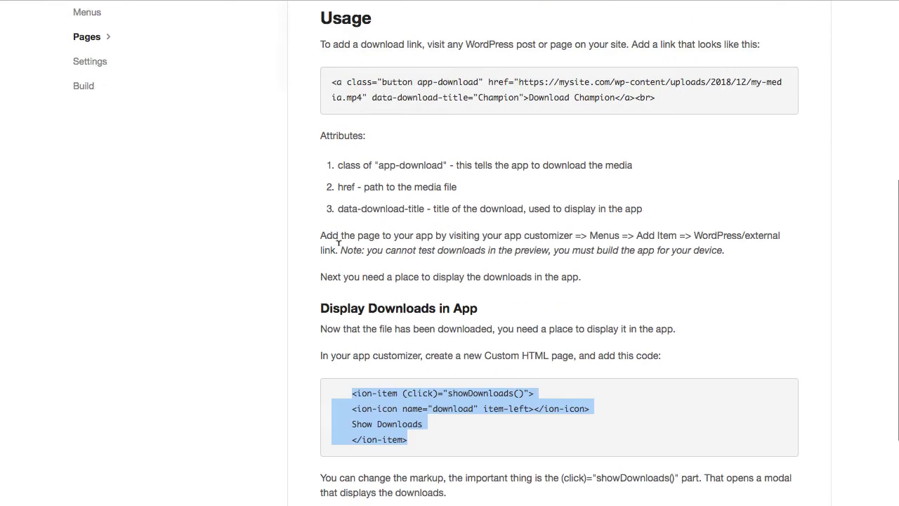
scroll(392, 203, down, 3)
scroll(393, 236, down, 2)
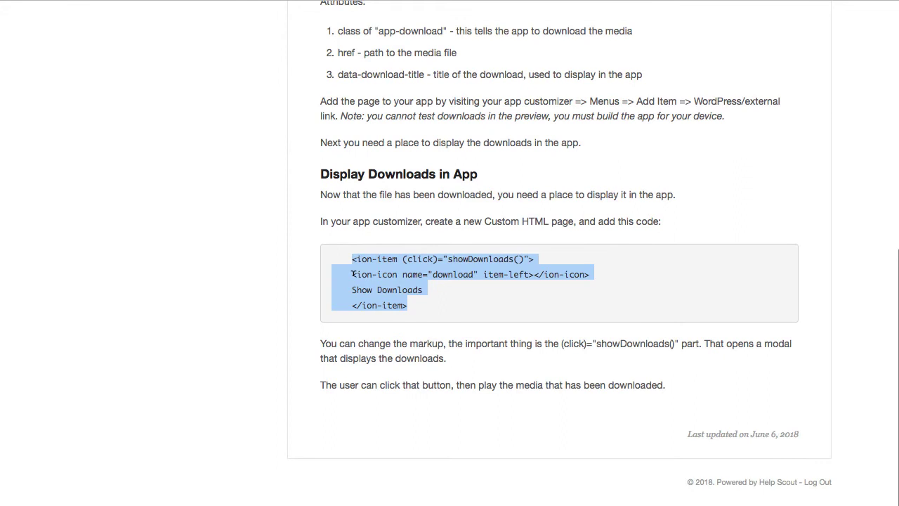
click(414, 315)
drag(409, 309, 353, 261)
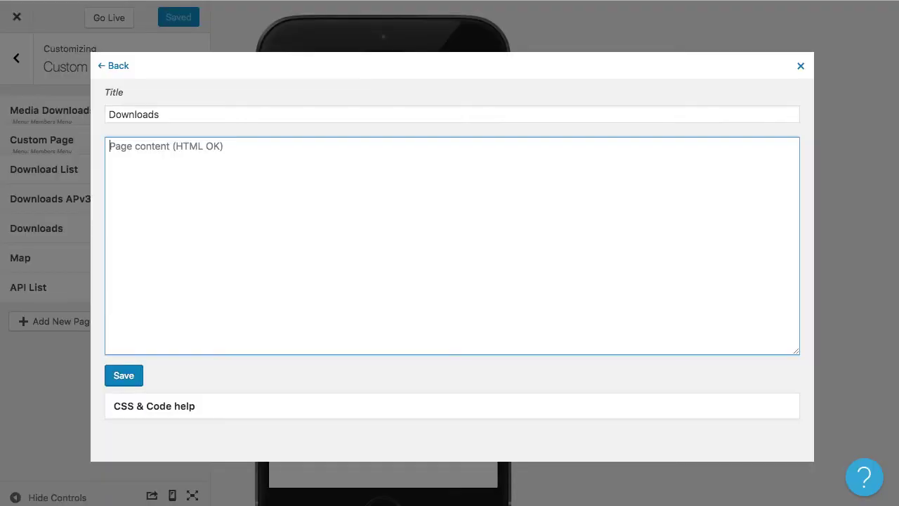
Paste the showDownloads code into Page content, trim the extra indentation, and save Downloads
key(super+v)
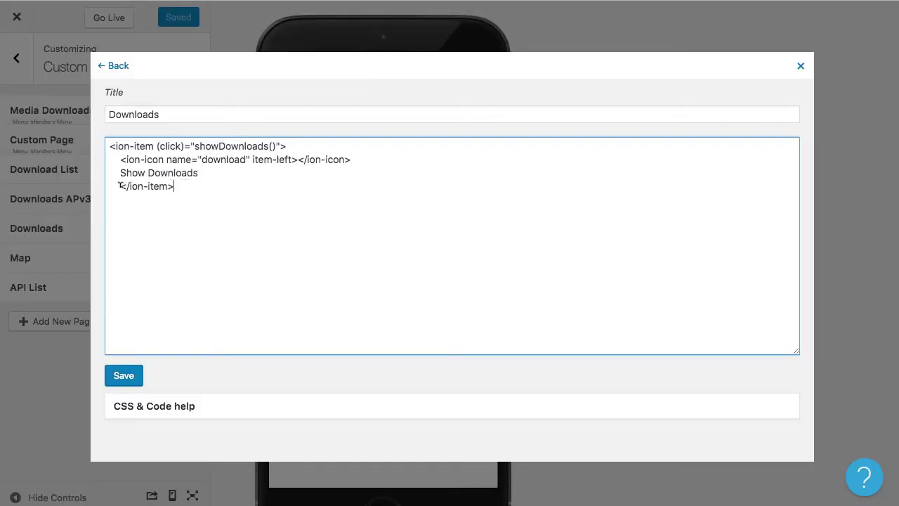
drag(119, 186, 94, 195)
key(BackSpace)
click(132, 381)
drag(204, 182, 94, 144)
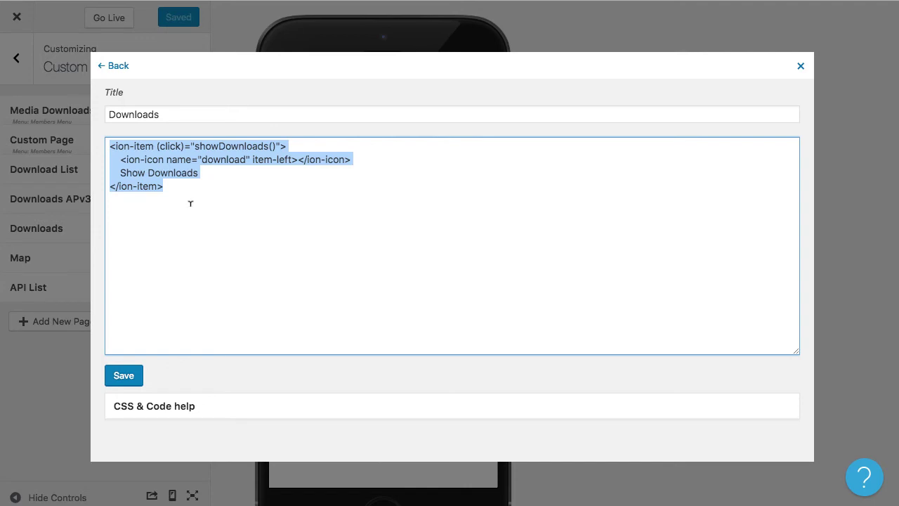
click(181, 182)
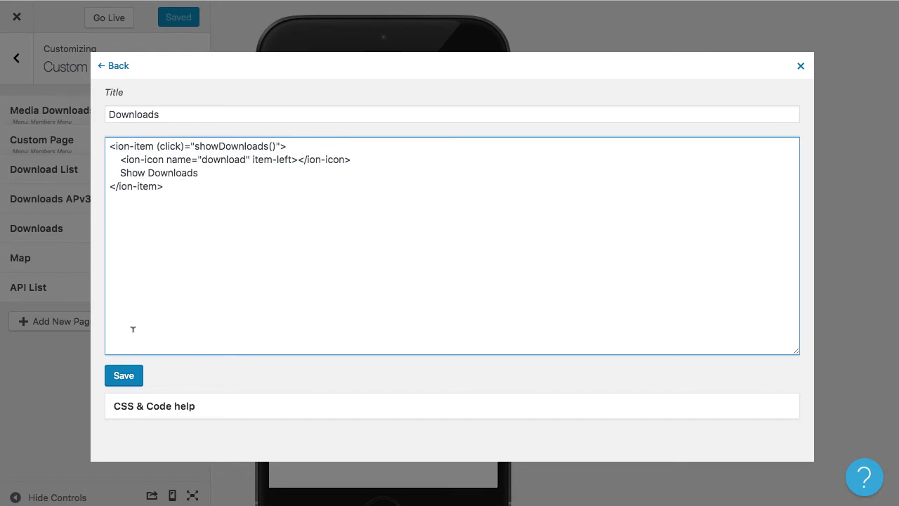
click(124, 374)
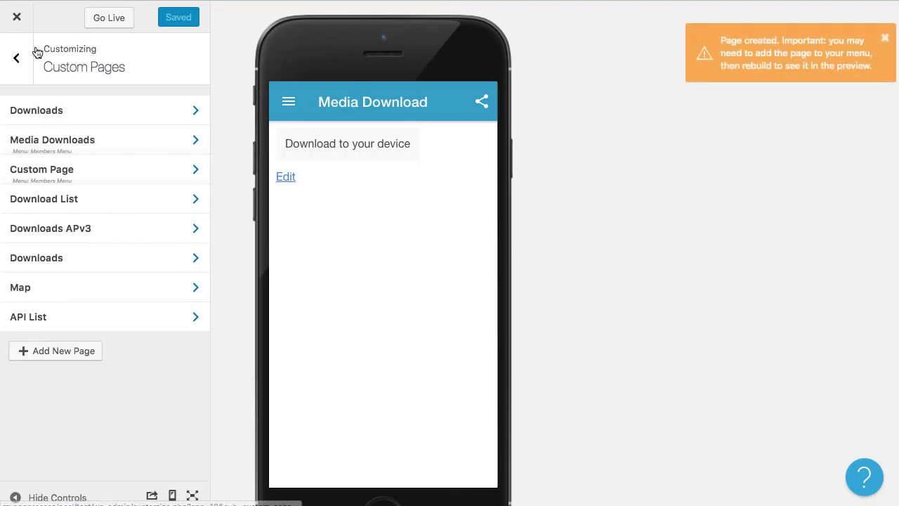
Browse the Custom Pages that can be added to the Members Menu, then back out to Test App
click(17, 57)
click(66, 205)
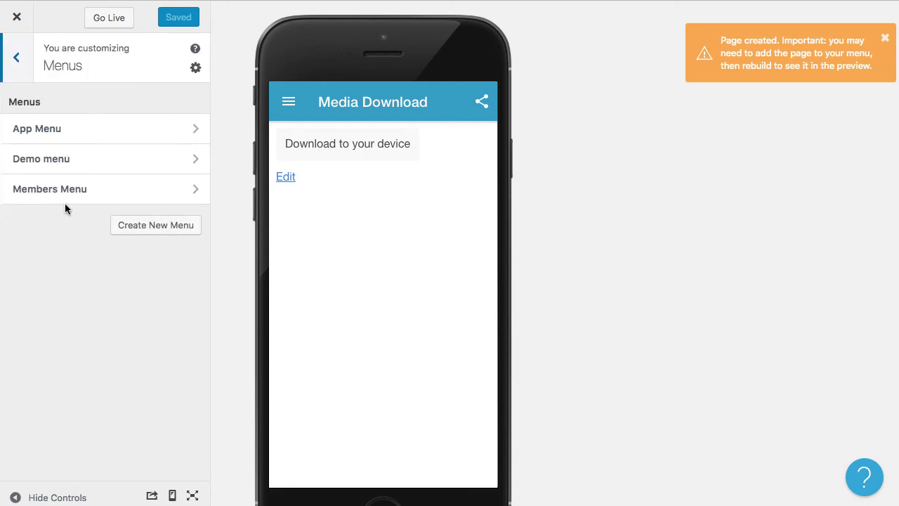
click(82, 195)
click(163, 336)
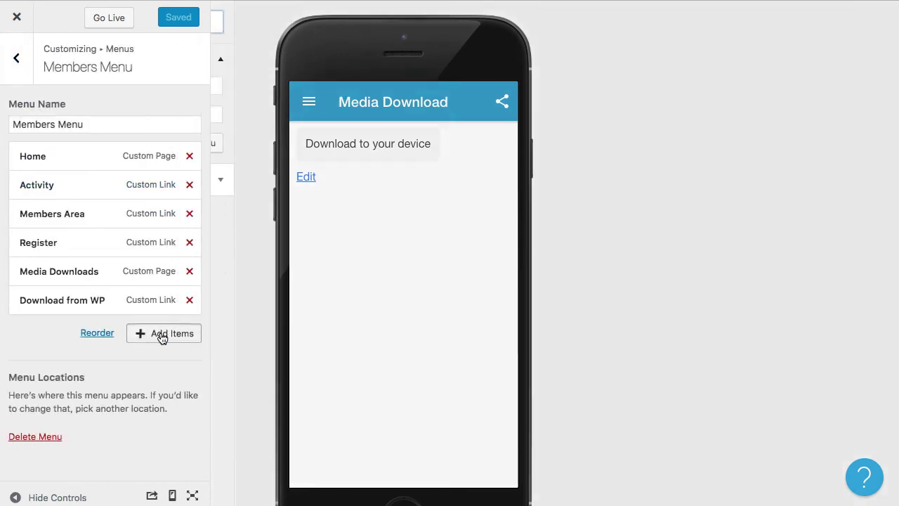
click(325, 192)
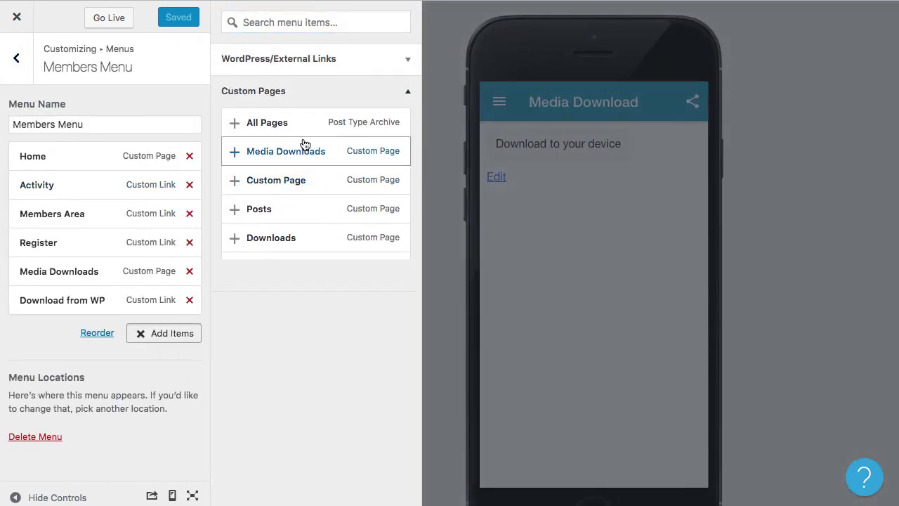
scroll(303, 177, down, 1)
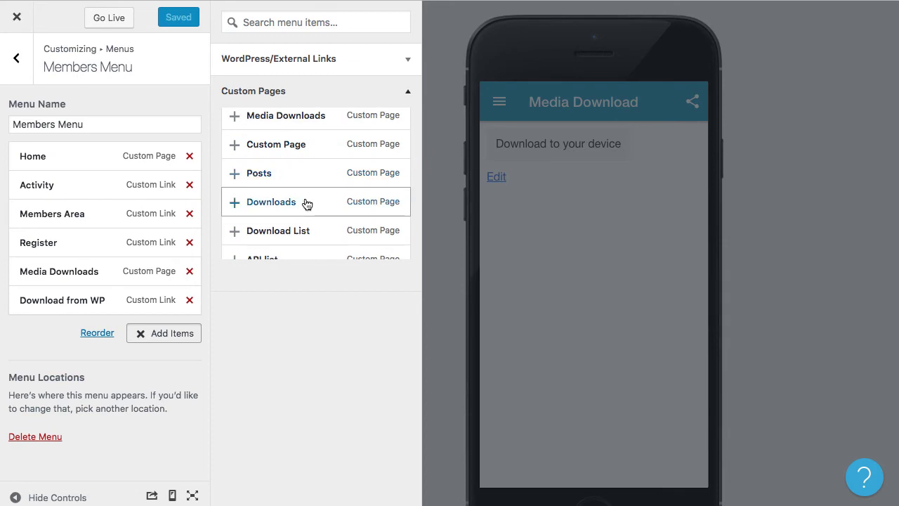
scroll(307, 203, down, 3)
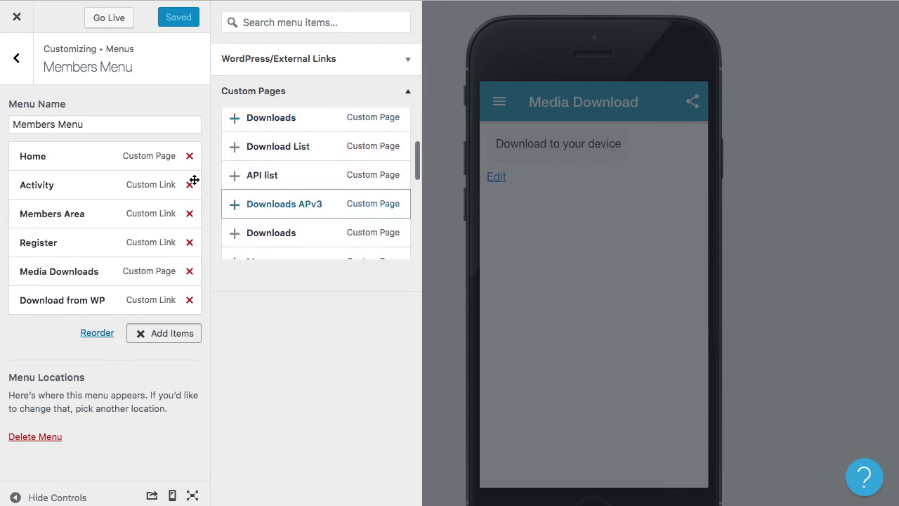
click(13, 59)
click(13, 59)
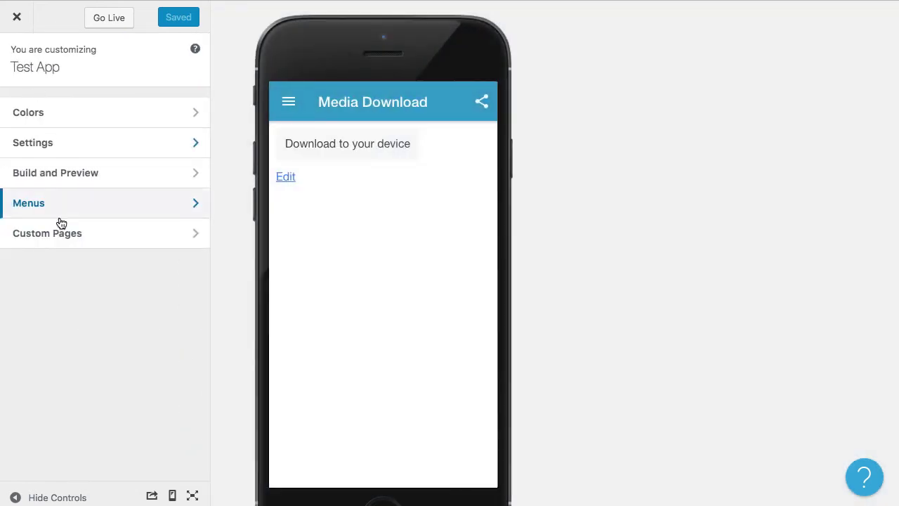
Rename the Downloads custom page to 'View Downloads' and save it
click(60, 229)
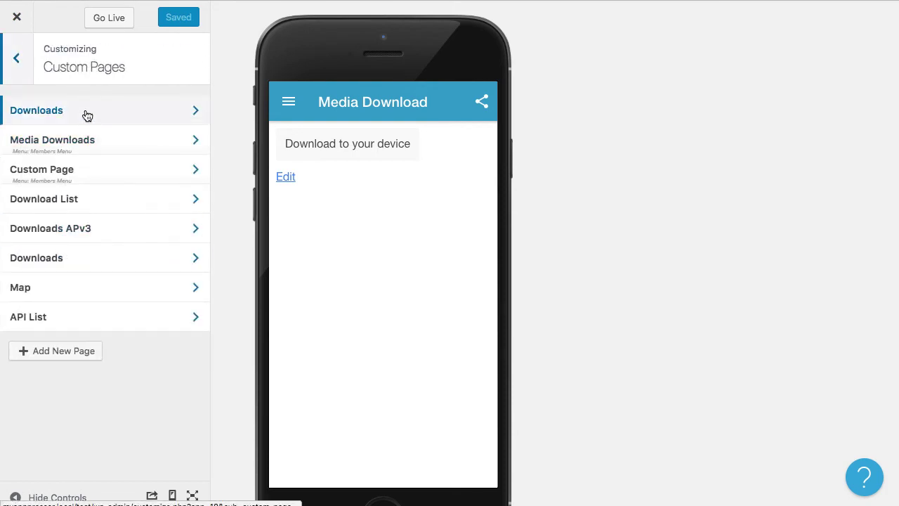
click(87, 115)
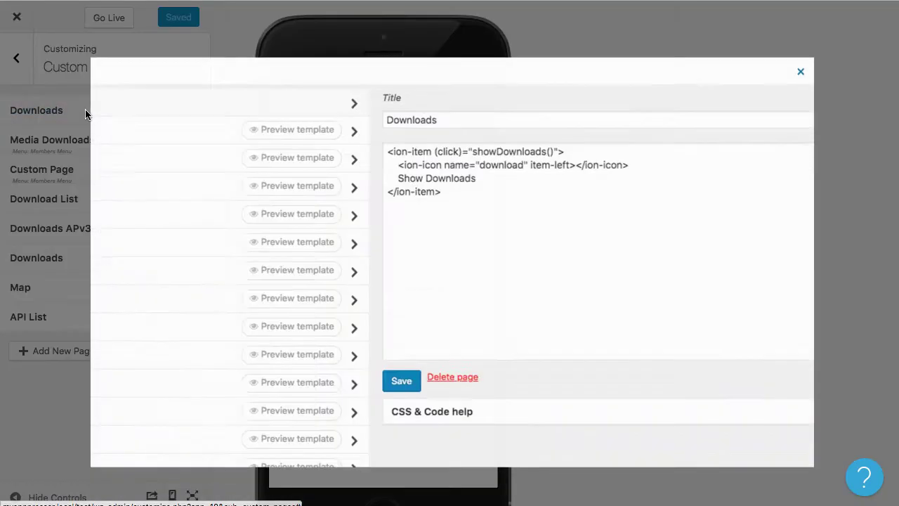
click(107, 114)
text(View)
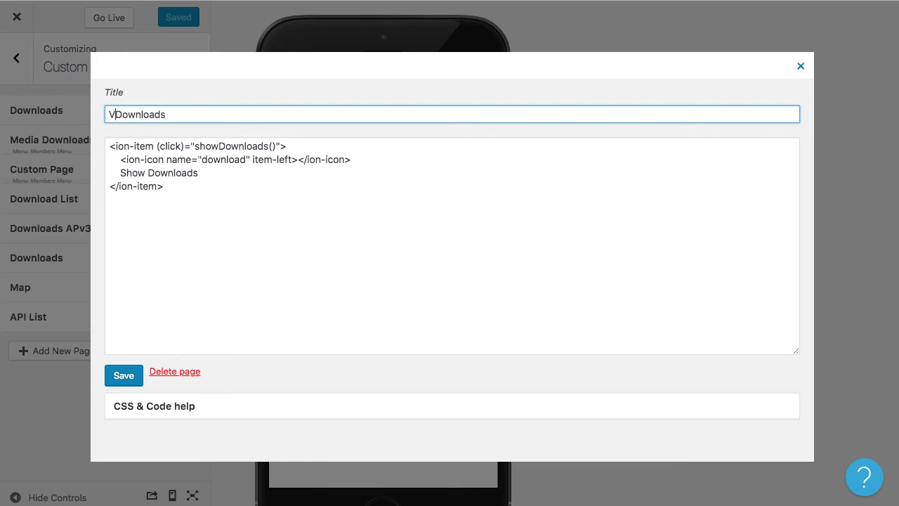
click(130, 380)
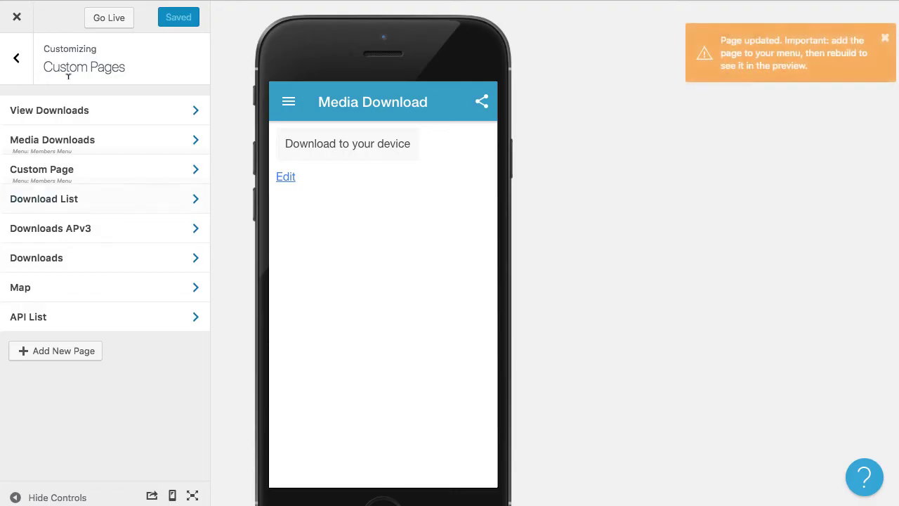
Add the View Downloads page to the Members Menu and save the menu
click(16, 58)
click(57, 209)
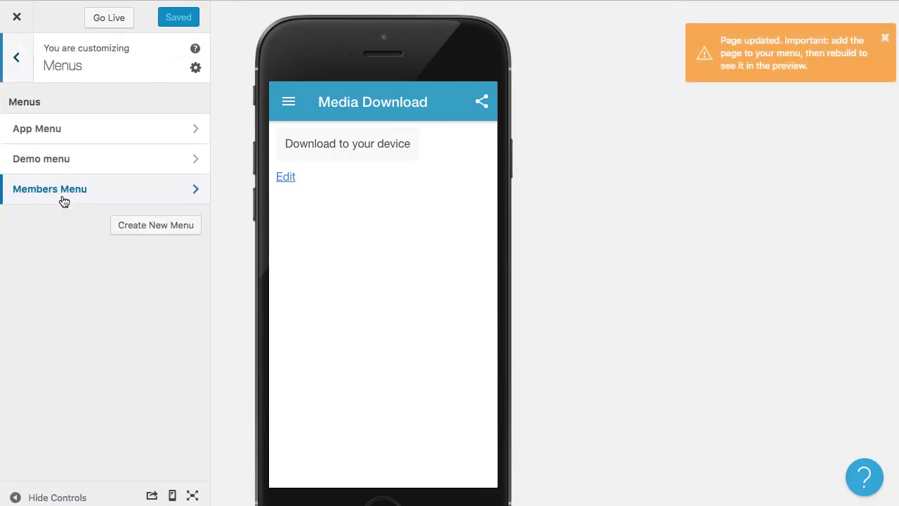
click(61, 198)
click(160, 335)
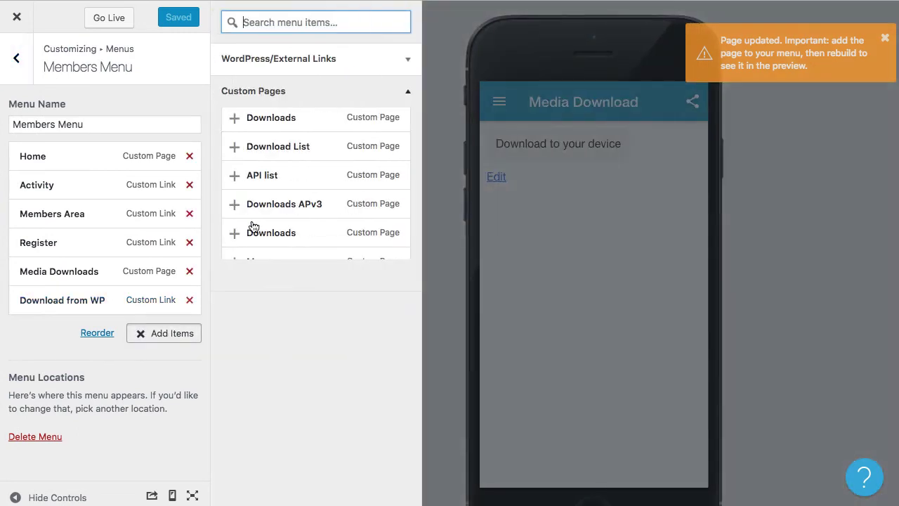
scroll(316, 133, down, 2)
scroll(316, 135, up, 2)
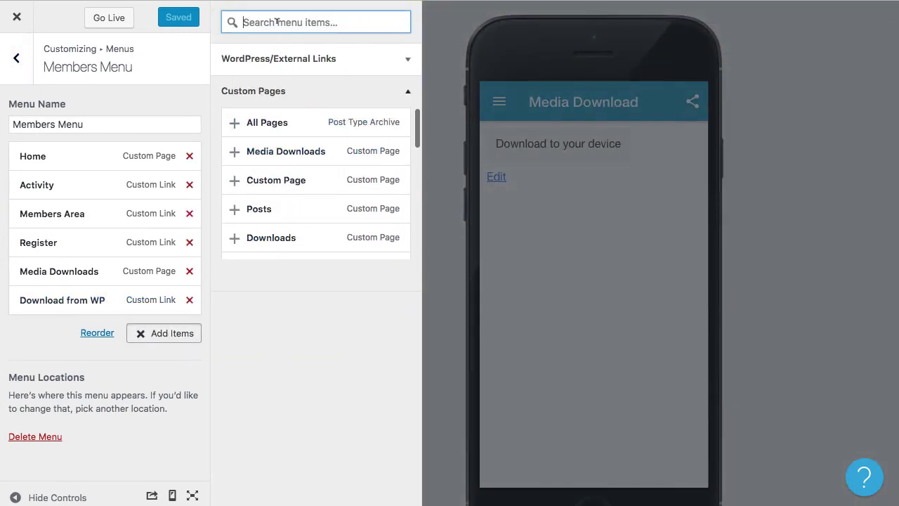
text(view do)
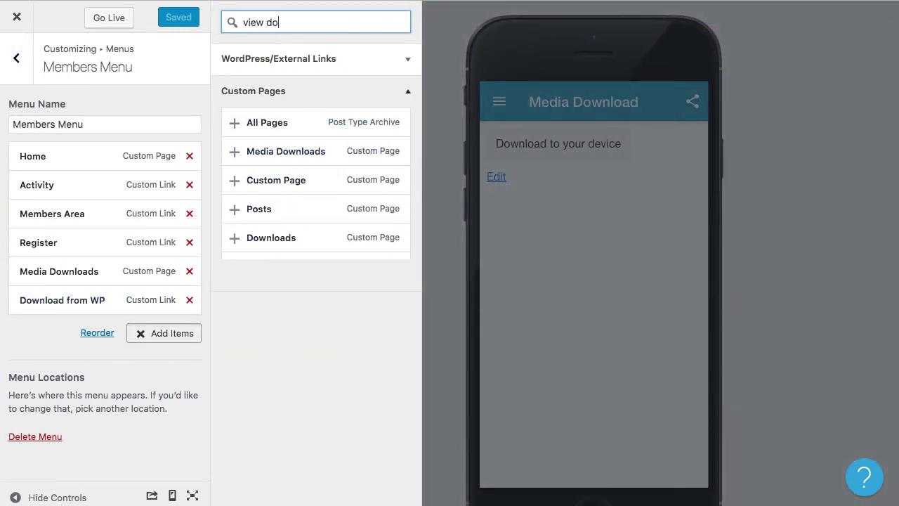
click(317, 63)
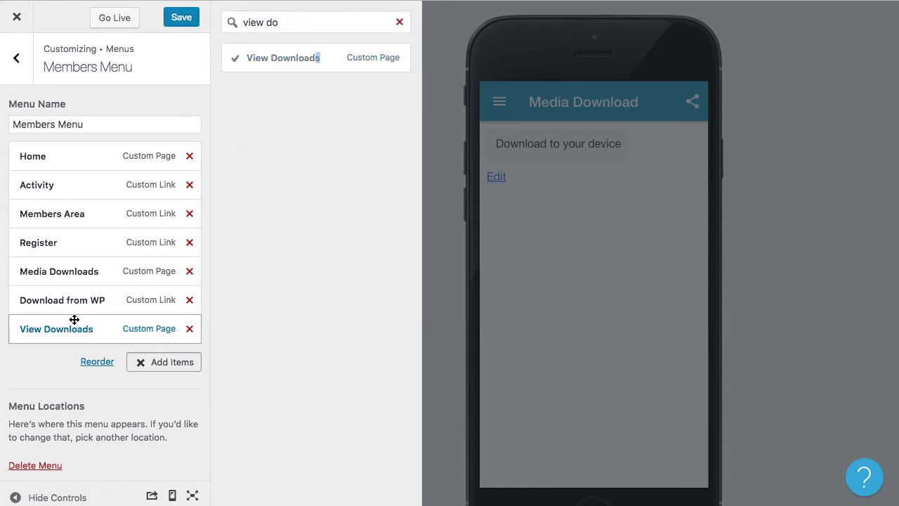
click(184, 18)
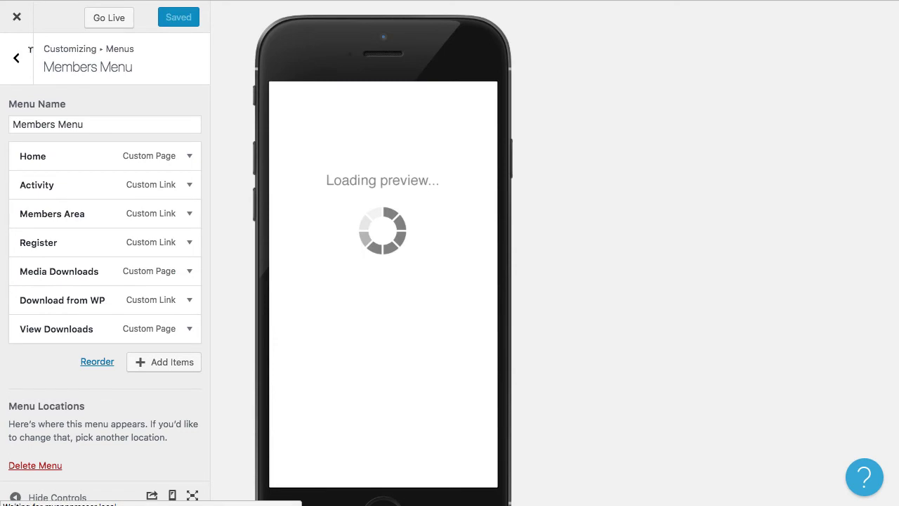
Return to Test App's top level and run Build App from Build and Preview
click(16, 57)
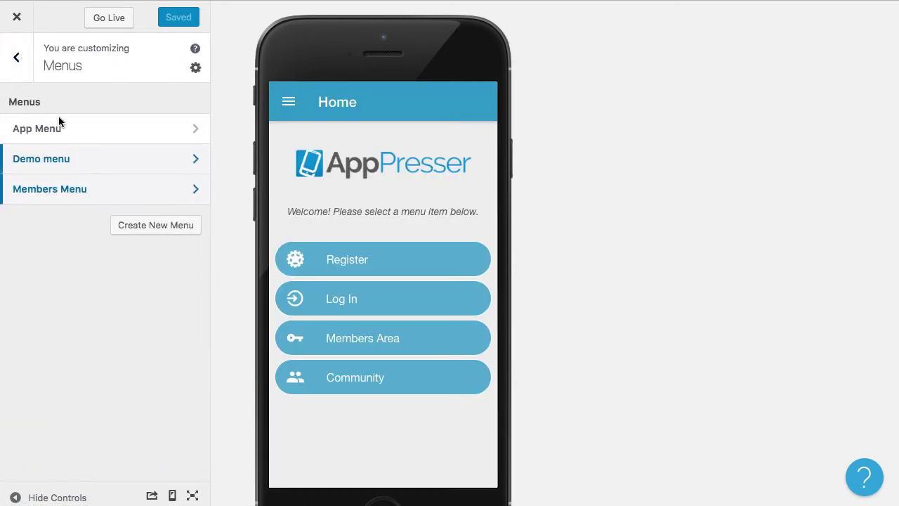
click(16, 57)
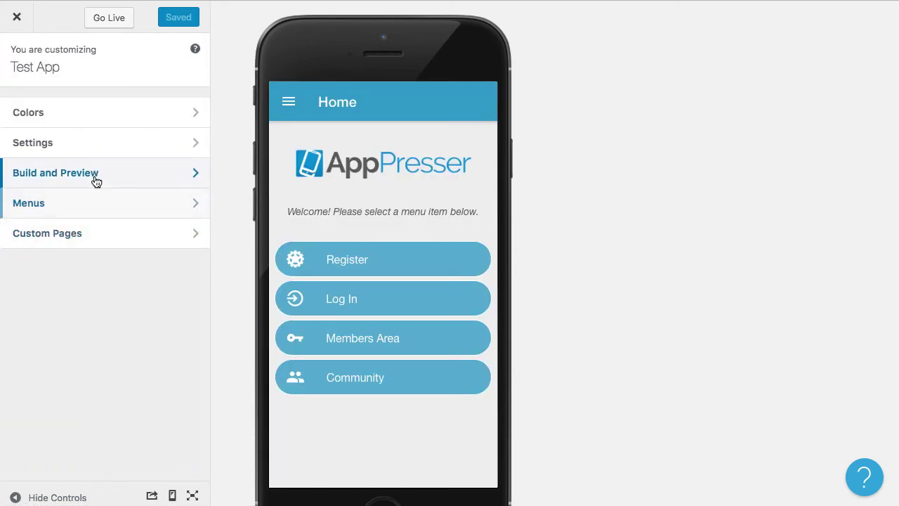
click(97, 175)
click(96, 110)
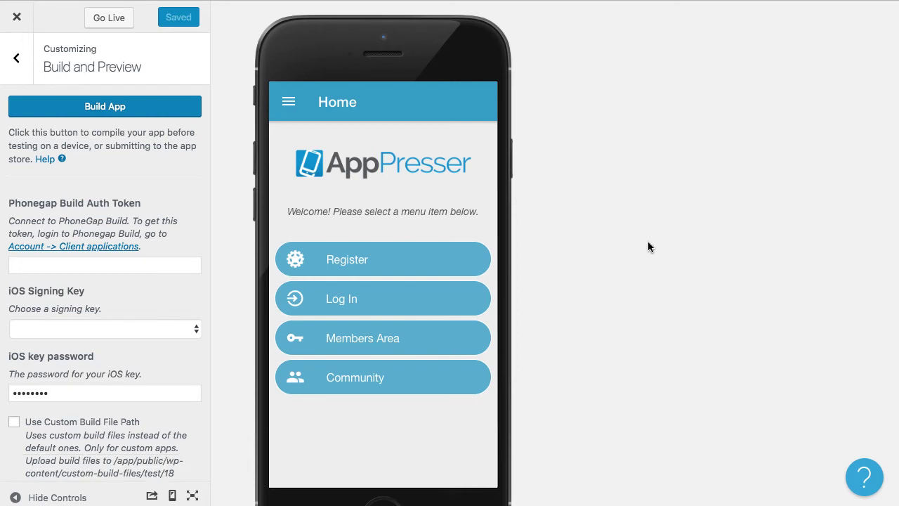
In the app preview, open View Downloads, show its downloads list, then close the popup
click(288, 106)
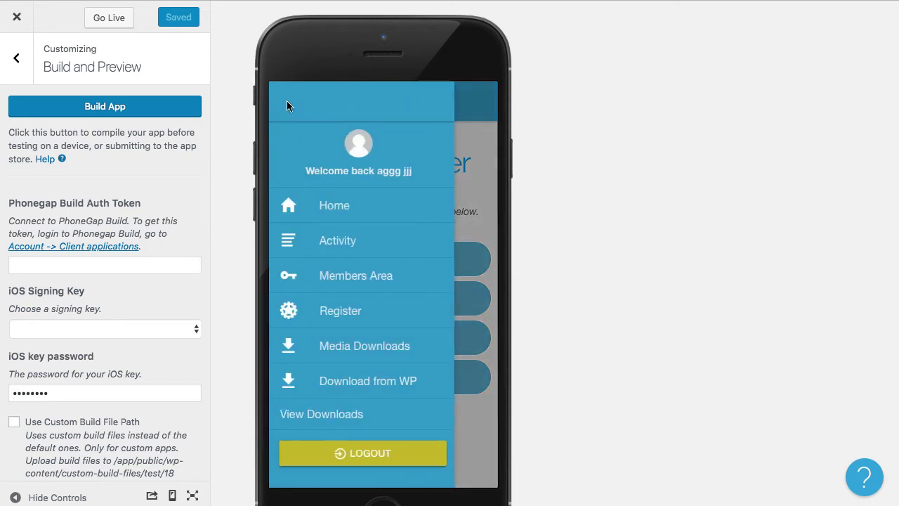
click(331, 416)
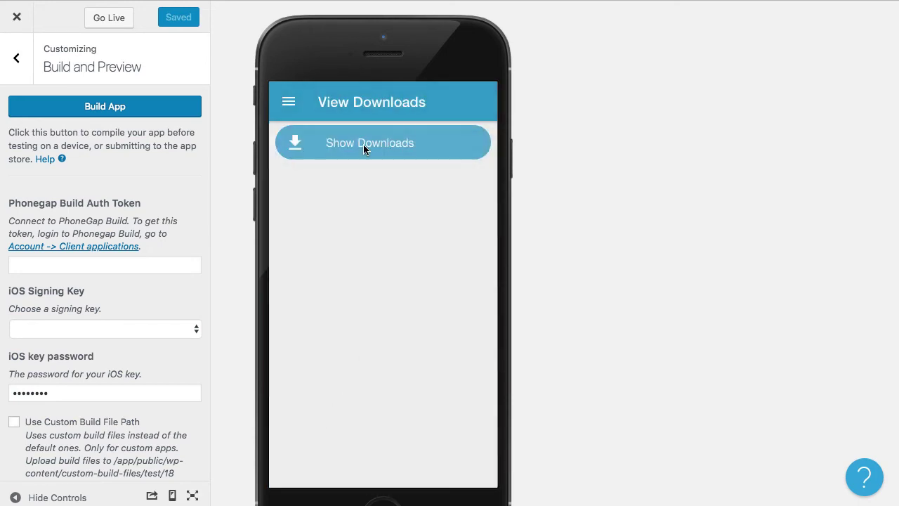
click(341, 144)
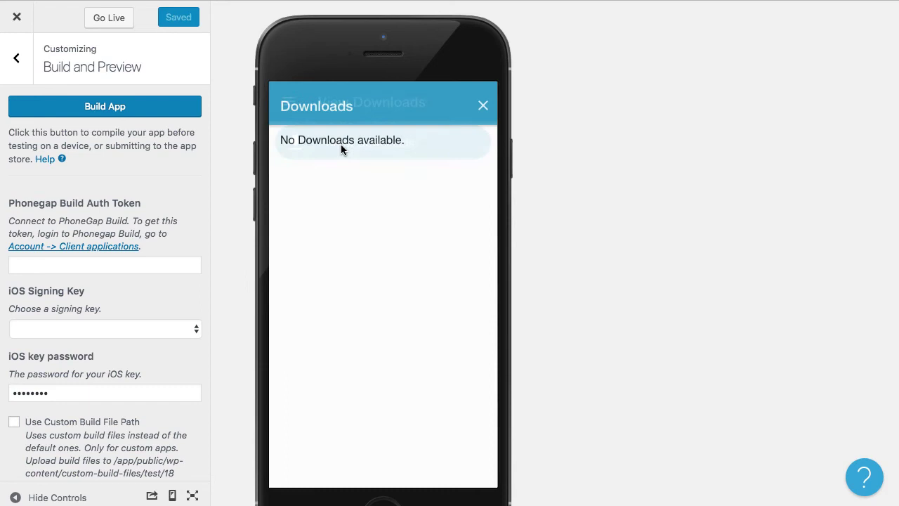
click(483, 103)
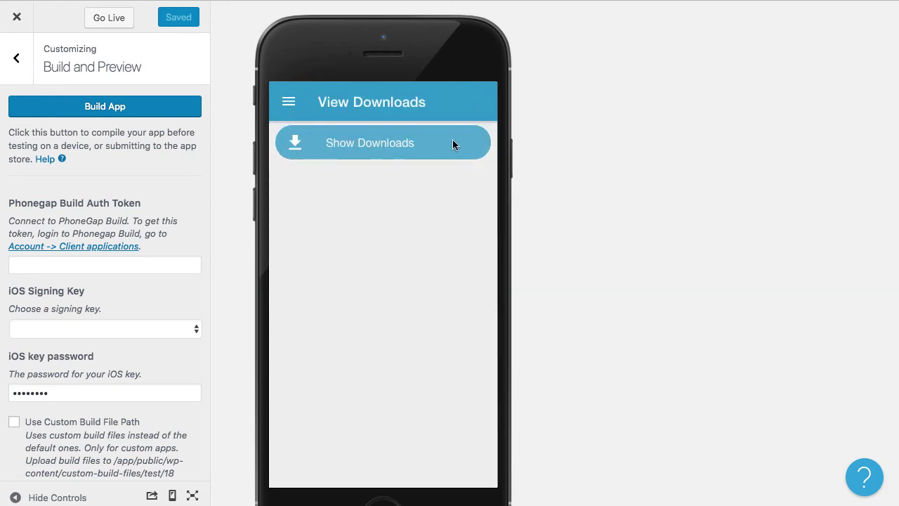
Open the Download from WP page and tap Download to your device
click(292, 106)
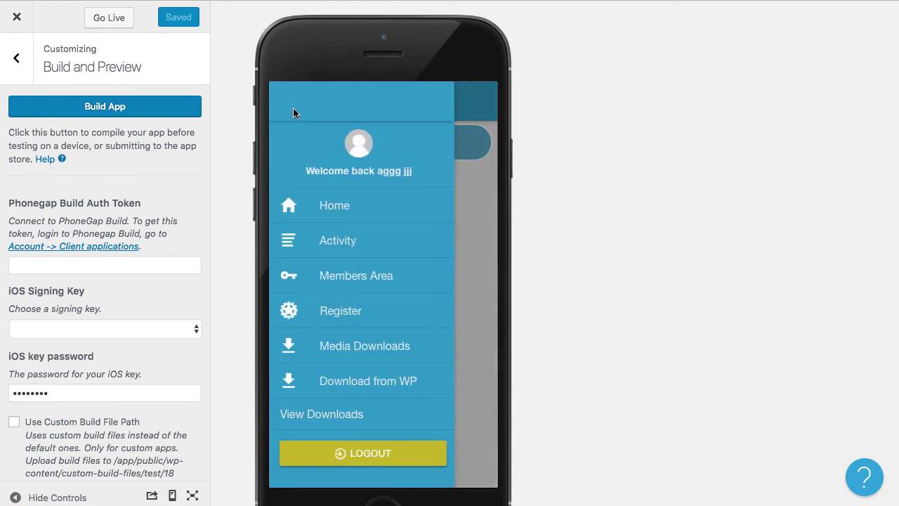
click(363, 384)
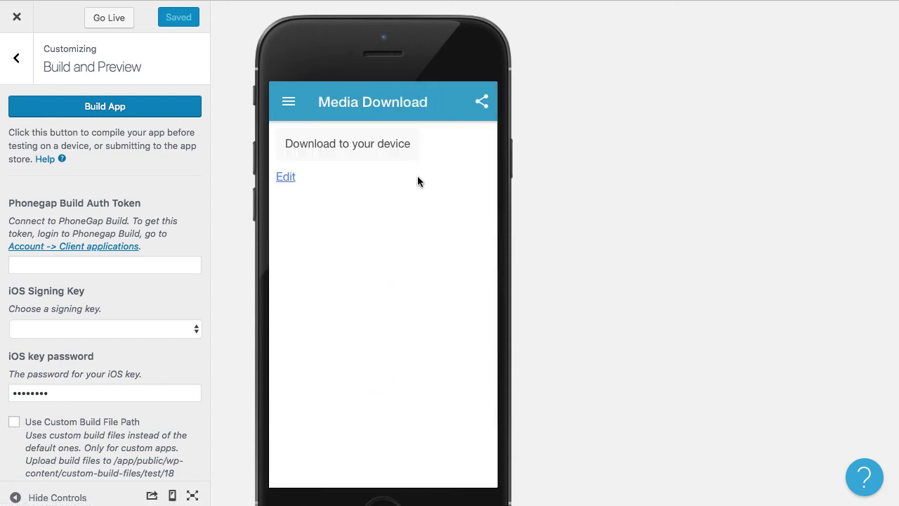
click(345, 145)
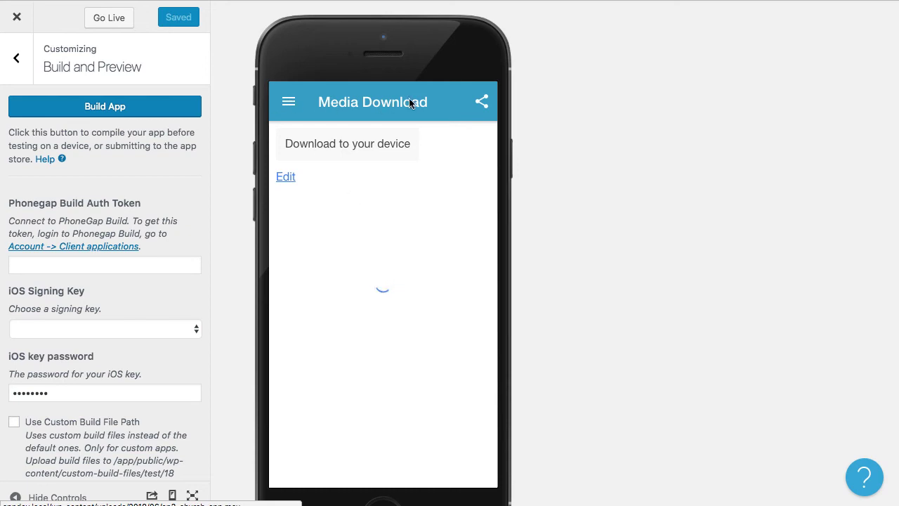
Reload only the app preview frame, then open the app's side navigation menu
right_click(449, 92)
click(537, 67)
right_click(472, 87)
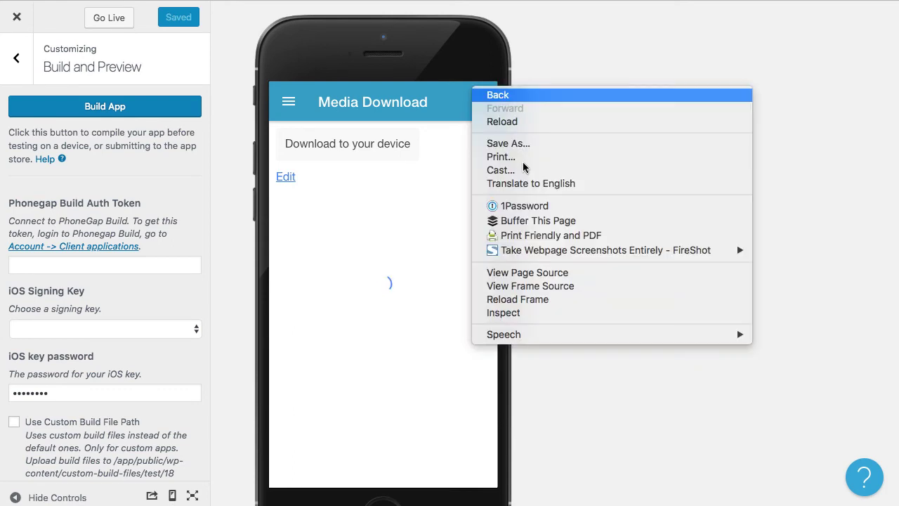
click(538, 300)
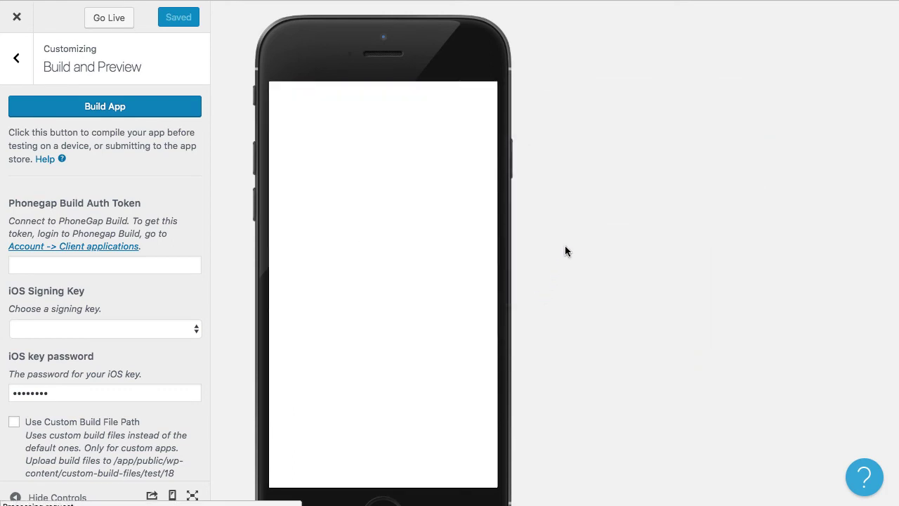
click(290, 105)
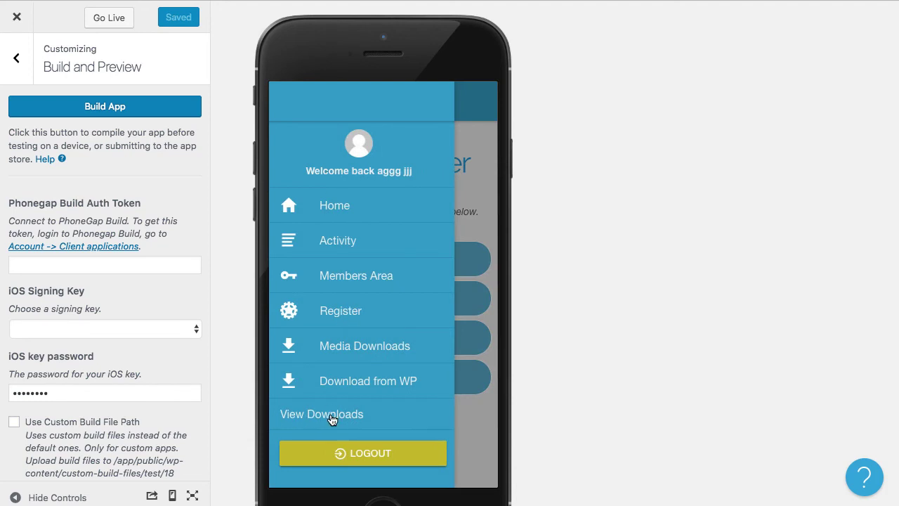
Confirm View Downloads shows no downloads, then close the Downloads popup
click(331, 415)
click(346, 143)
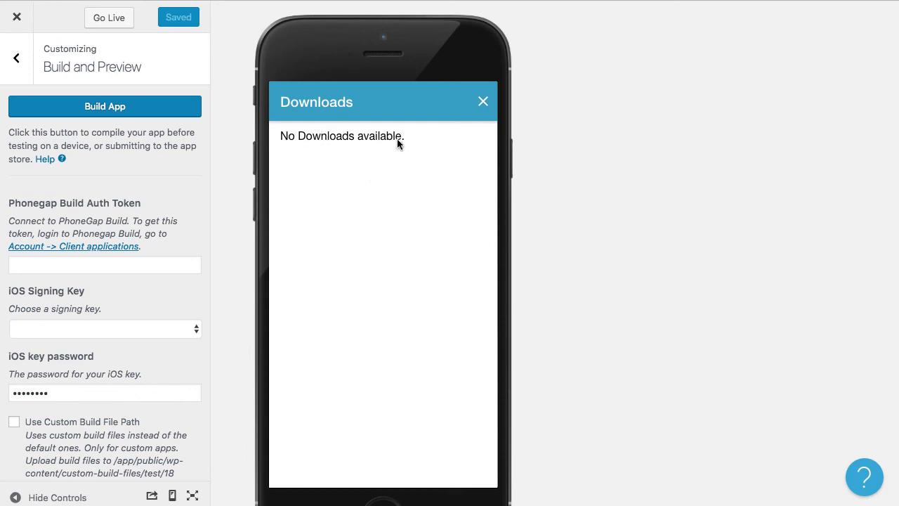
click(484, 104)
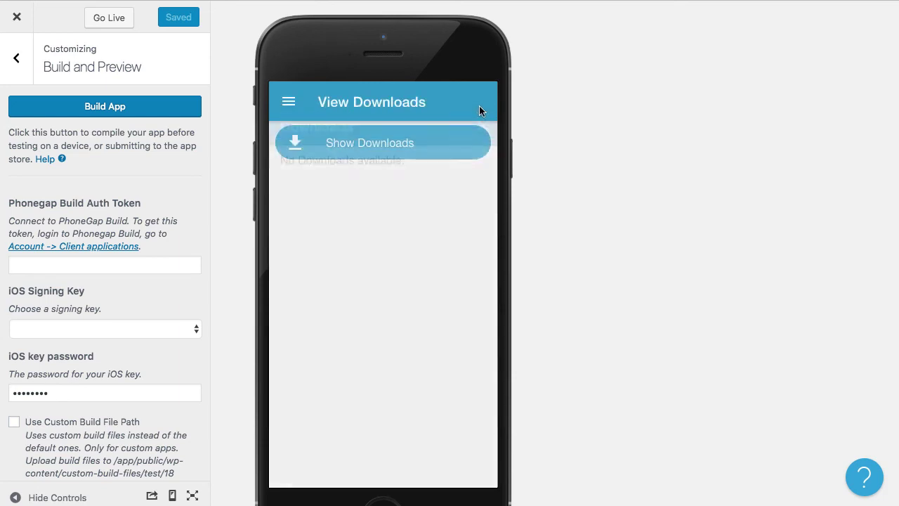
Open the Media Downloads sermon list in the preview and return to the top customizer options
click(288, 104)
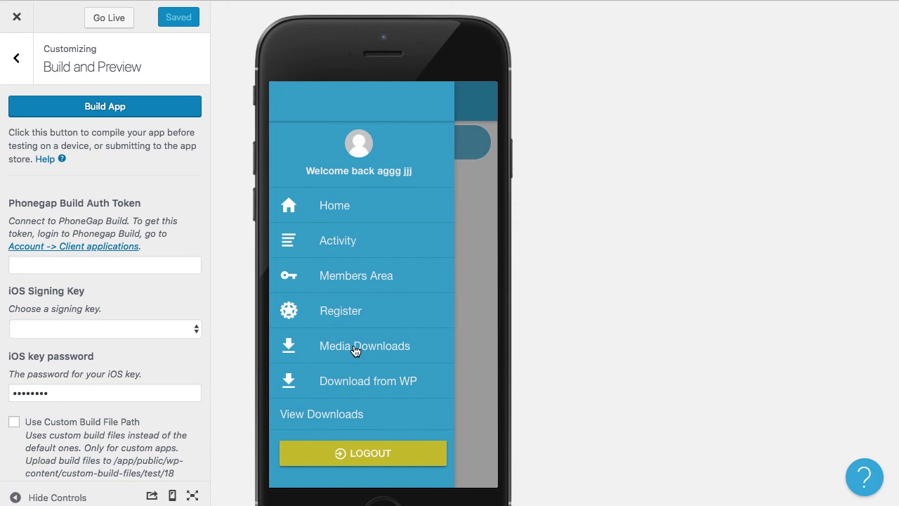
click(355, 352)
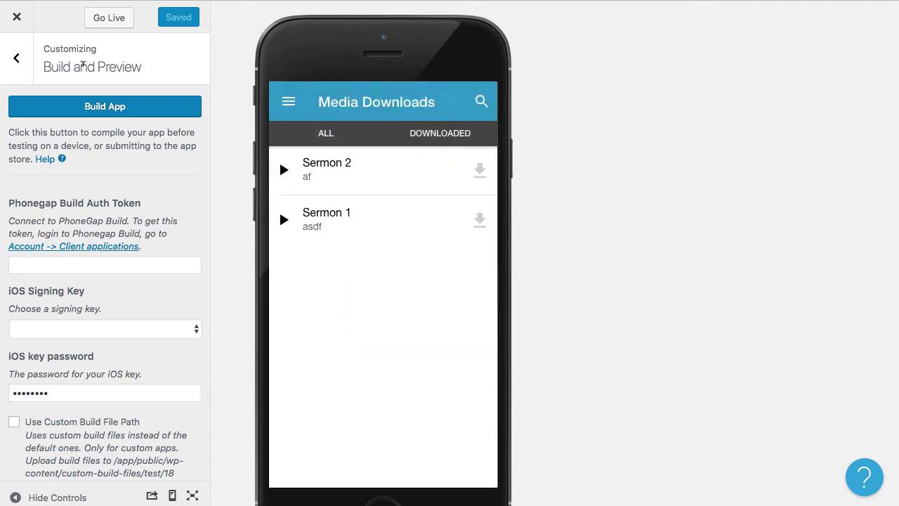
click(16, 59)
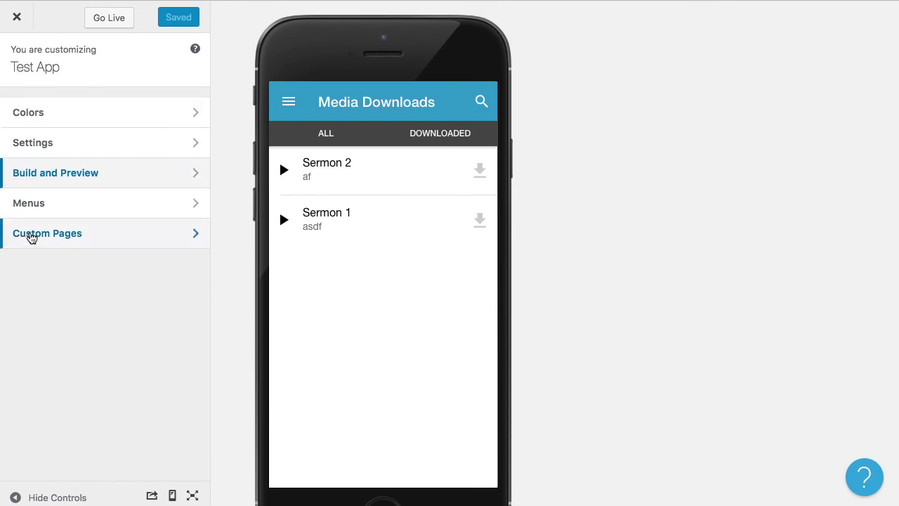
Inspect a new custom page form using the Media Downloads template, then close it unsaved
click(31, 236)
click(54, 350)
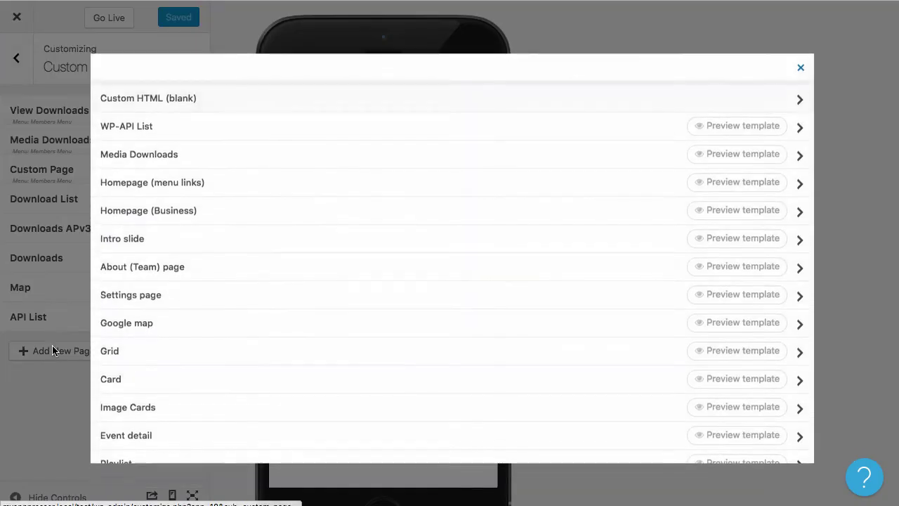
click(137, 154)
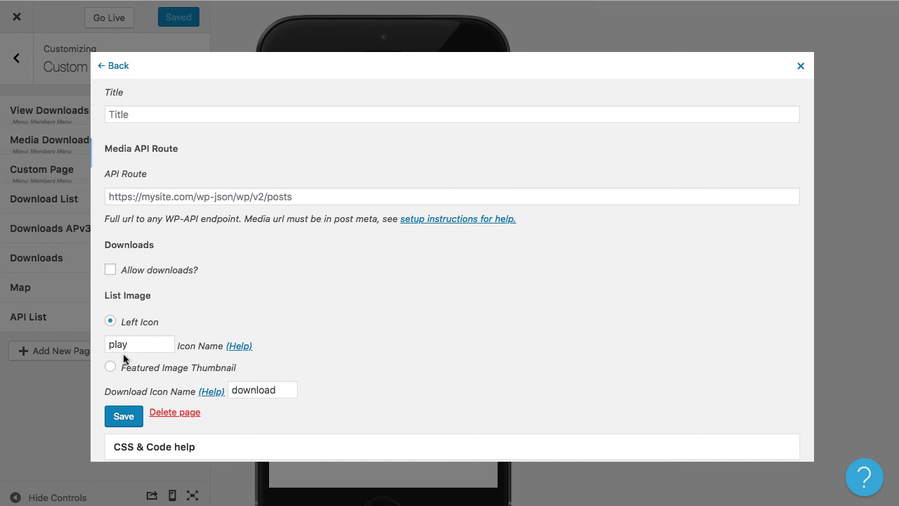
click(63, 399)
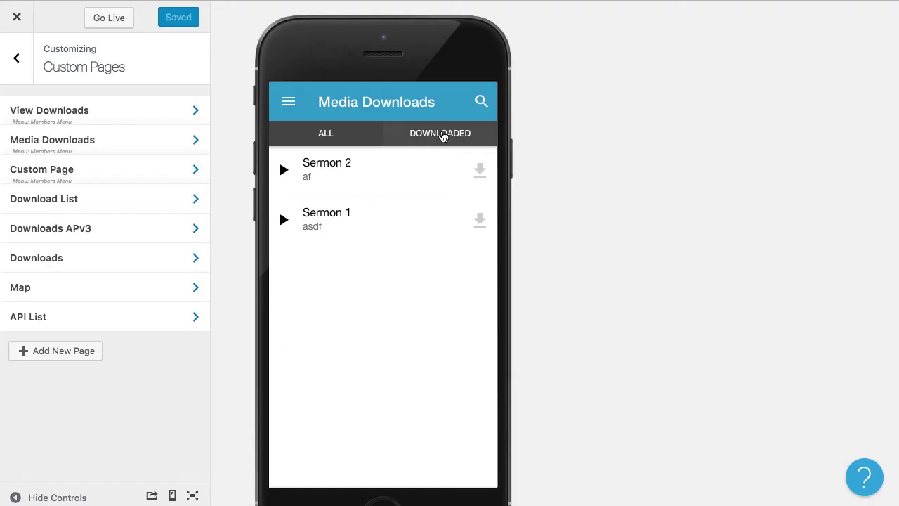
Filter Media Downloads to the DOWNLOADED tab, then switch the preview to Download from WP
click(421, 134)
click(290, 101)
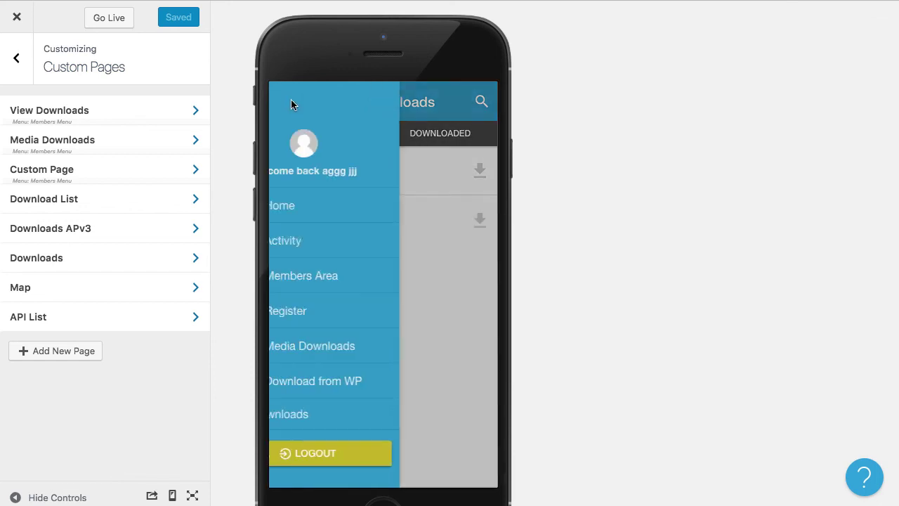
click(347, 381)
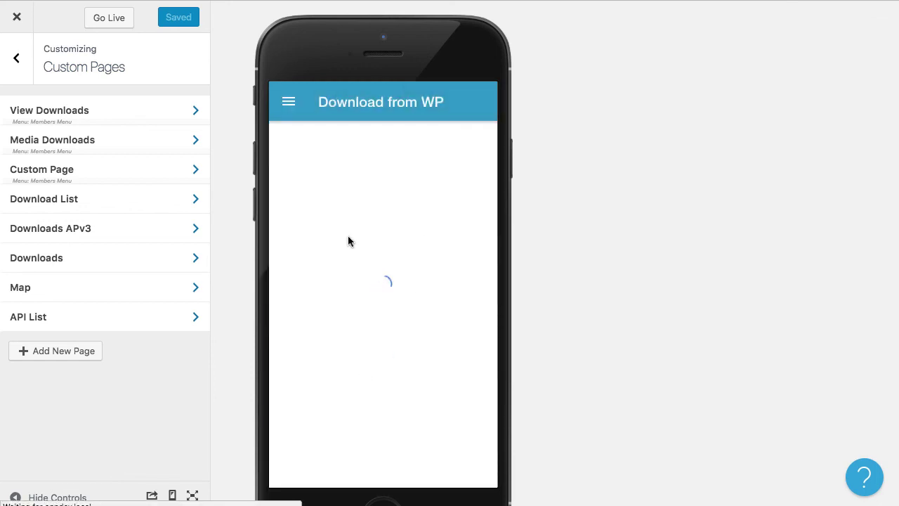